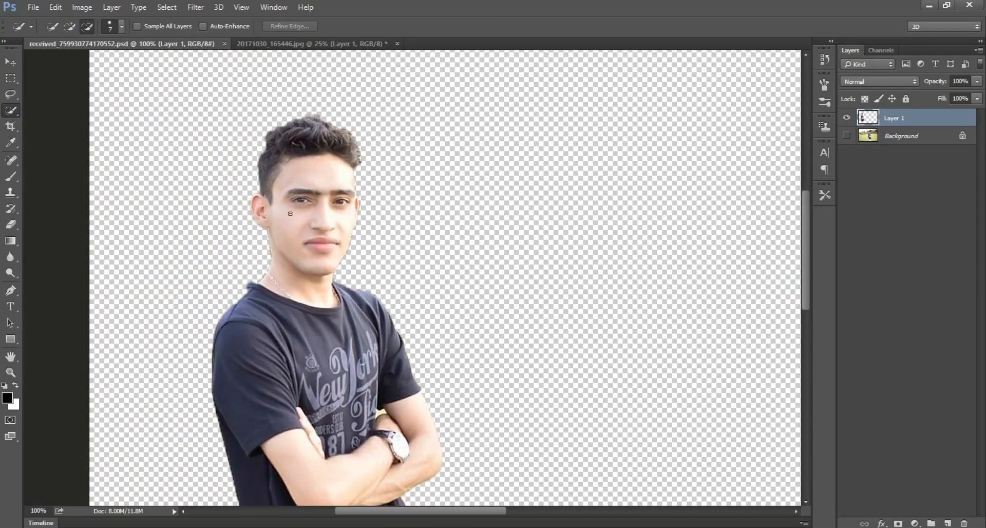
- Select the whole man in the dark T-shirt on Layer 1 with the Quick Selection tool in add mode, using a 39 px brush
{"action": "left_click", "coordinate": [117, 28]}
{"action": "left_click_drag", "start_coordinate": [54, 61], "coordinate": [76, 62]}
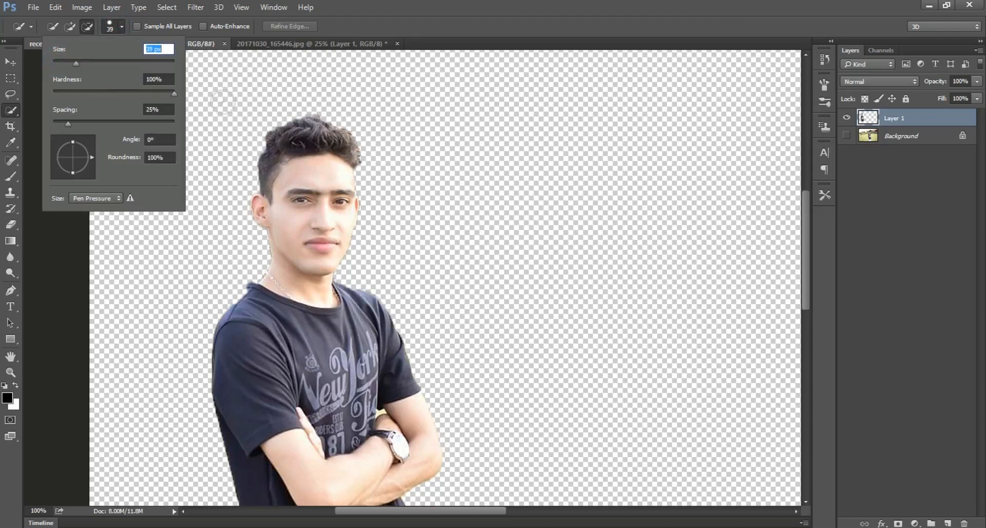
{"action": "left_click", "coordinate": [69, 28]}
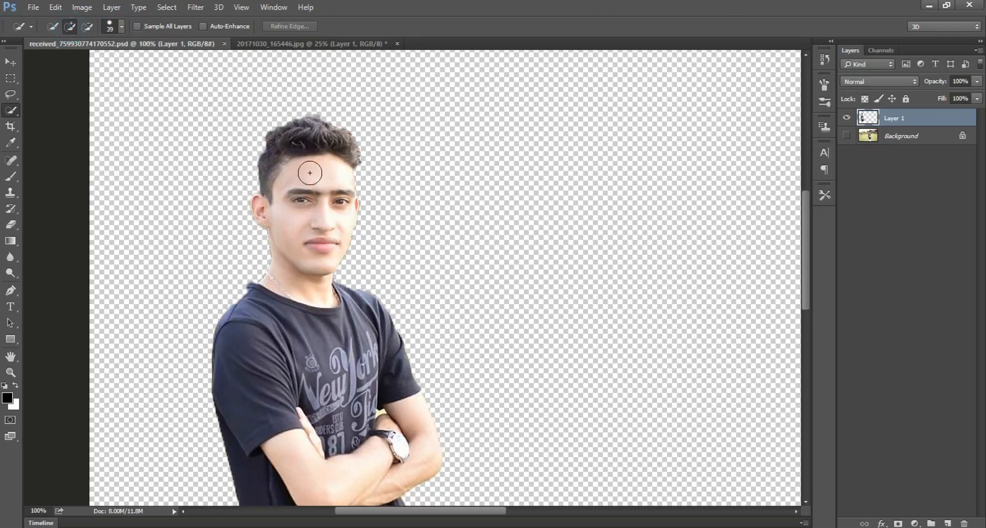
{"action": "mouse_move", "coordinate": [310, 163]}
{"action": "left_mouse_down"}
{"action": "mouse_move", "coordinate": [304, 133]}
{"action": "mouse_move", "coordinate": [307, 157]}
{"action": "mouse_move", "coordinate": [306, 147]}
{"action": "mouse_move", "coordinate": [333, 144]}
{"action": "mouse_move", "coordinate": [280, 154]}
{"action": "mouse_move", "coordinate": [308, 287]}
{"action": "mouse_move", "coordinate": [336, 359]}
{"action": "mouse_move", "coordinate": [363, 367]}
{"action": "mouse_move", "coordinate": [379, 352]}
{"action": "mouse_move", "coordinate": [366, 335]}
{"action": "mouse_move", "coordinate": [369, 315]}
{"action": "left_mouse_up"}
{"action": "key", "text": "ctrl+d"}
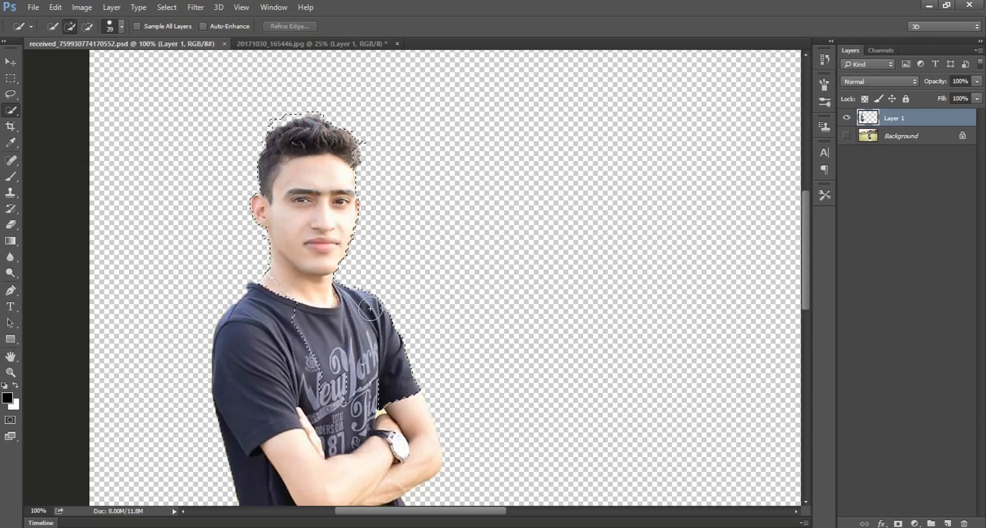
{"action": "mouse_move", "coordinate": [275, 328]}
{"action": "left_mouse_down"}
{"action": "mouse_move", "coordinate": [289, 405]}
{"action": "mouse_move", "coordinate": [348, 478]}
{"action": "mouse_move", "coordinate": [360, 479]}
{"action": "mouse_move", "coordinate": [411, 430]}
{"action": "mouse_move", "coordinate": [331, 479]}
{"action": "mouse_move", "coordinate": [266, 488]}
{"action": "left_mouse_up"}
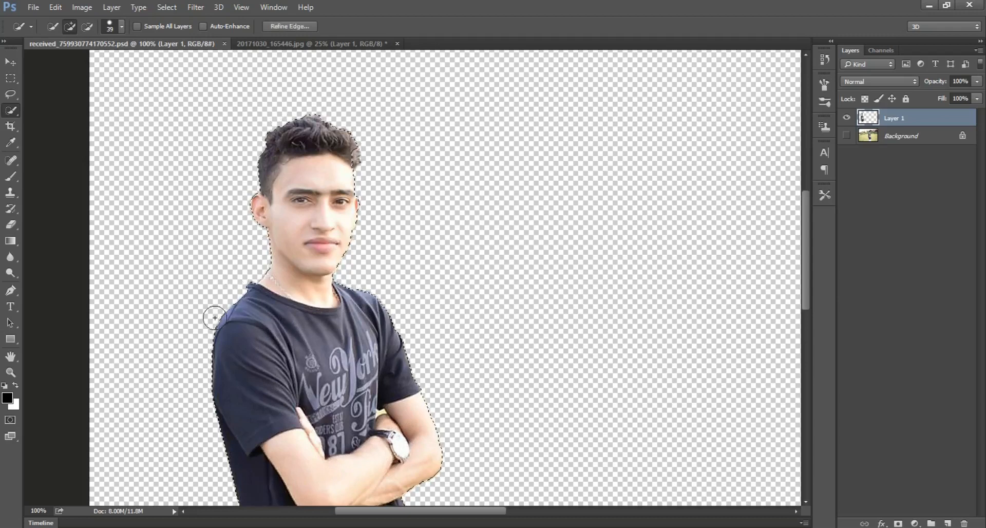
- Copy the selected man onto a new layer, leaving the Quick Selection tool in add mode
{"action": "left_click", "coordinate": [88, 26]}
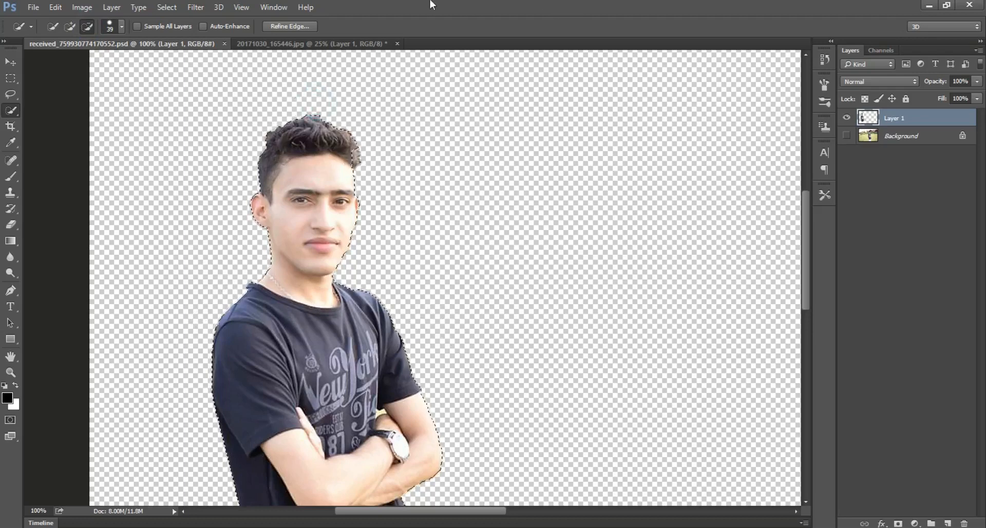
{"action": "left_click", "coordinate": [70, 26]}
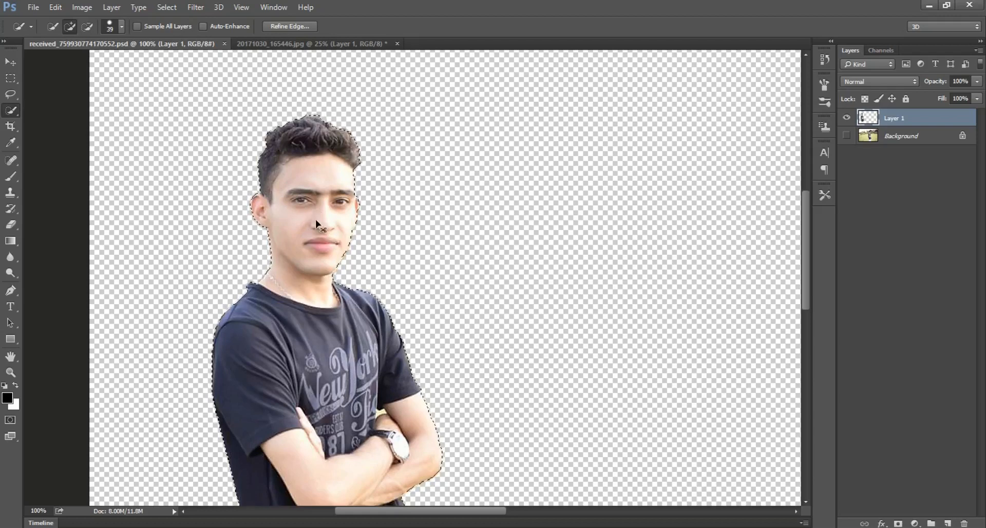
{"action": "key", "text": "ctrl+j"}
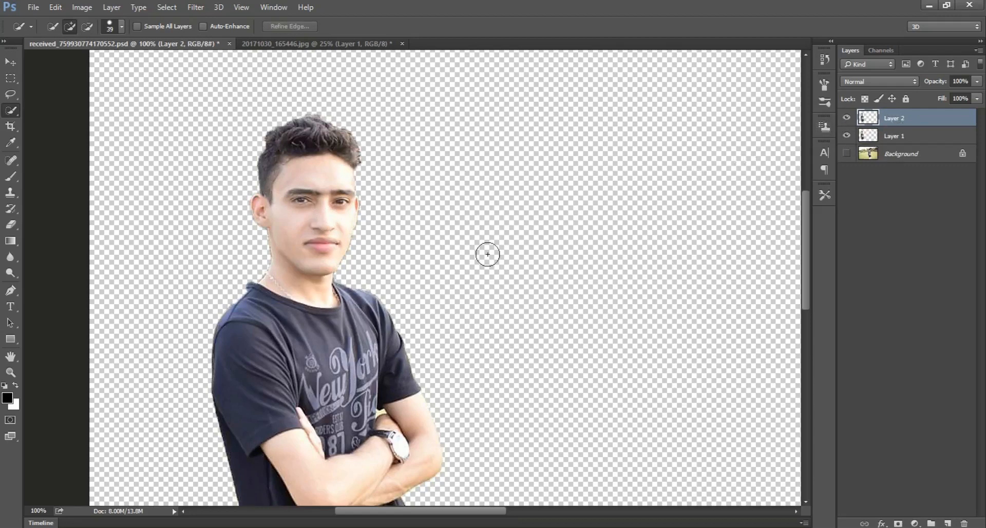
- Activate the Move tool and hide the green Background layer in the 20171030_165446.jpg document
{"action": "left_click", "coordinate": [19, 64]}
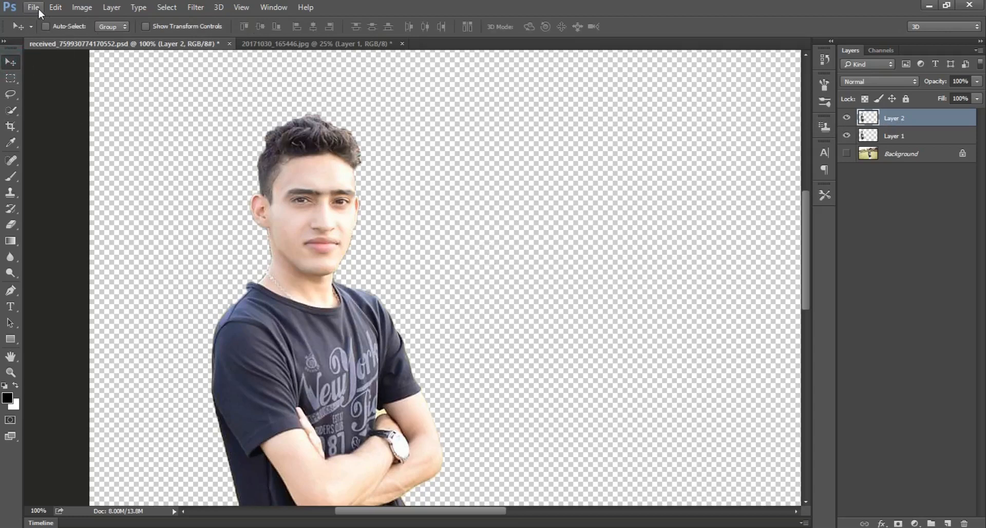
{"action": "left_click", "coordinate": [303, 44]}
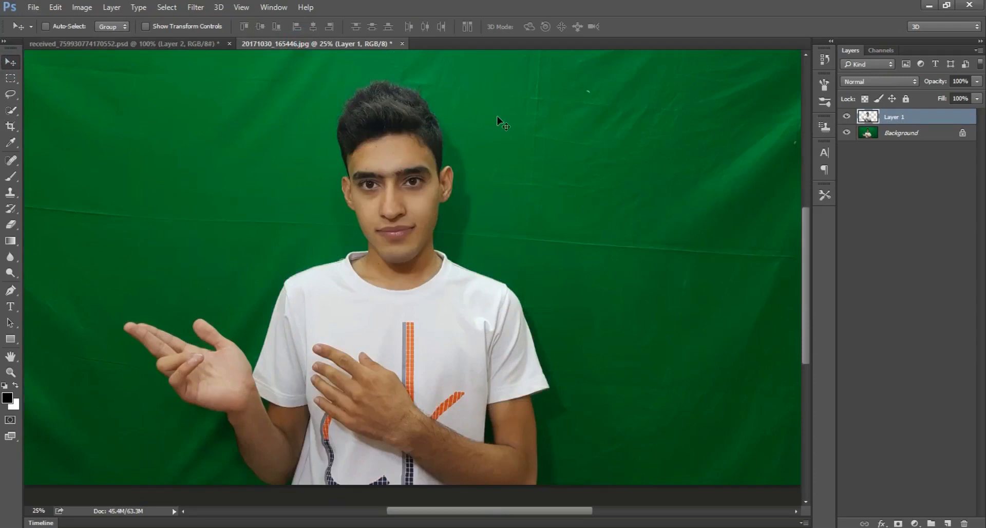
{"action": "left_click", "coordinate": [846, 134]}
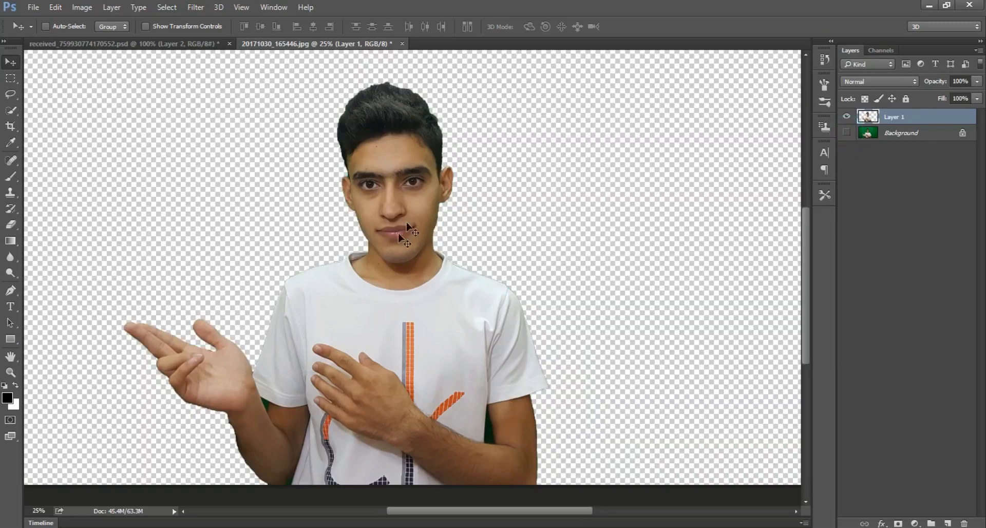
{"action": "left_click", "coordinate": [33, 7]}
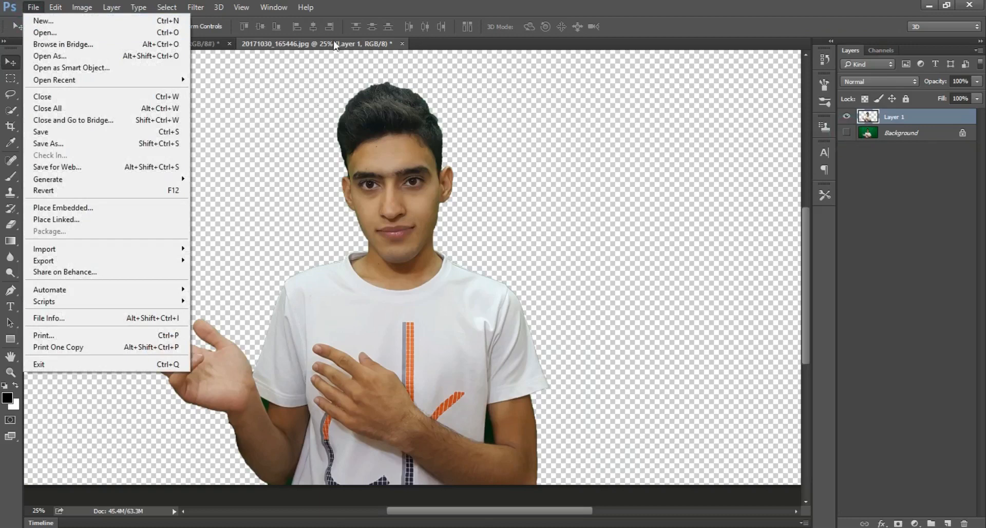
{"action": "left_click", "coordinate": [34, 7]}
{"action": "left_click", "coordinate": [200, 89]}
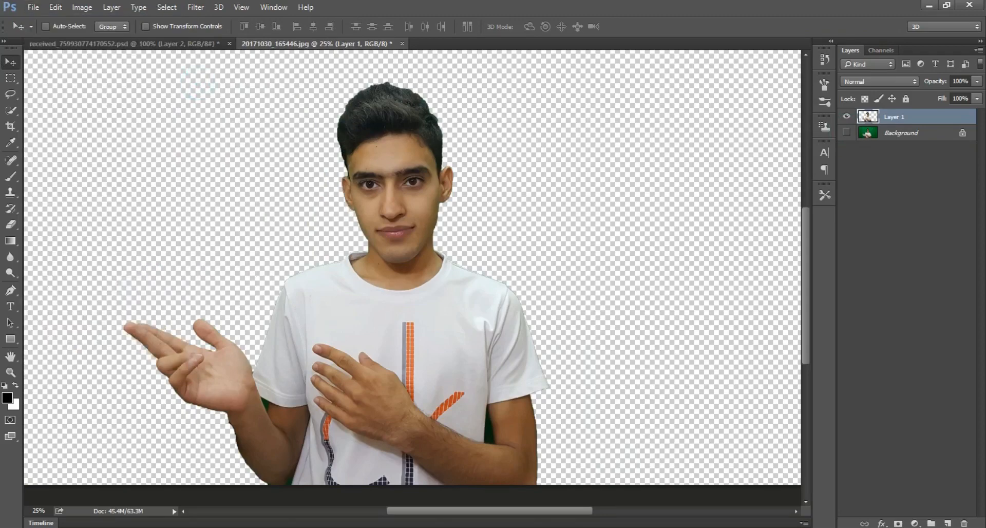
- Switch to the web browser, search Google Images for "background" and look through the image results
{"action": "left_click", "coordinate": [207, 526]}
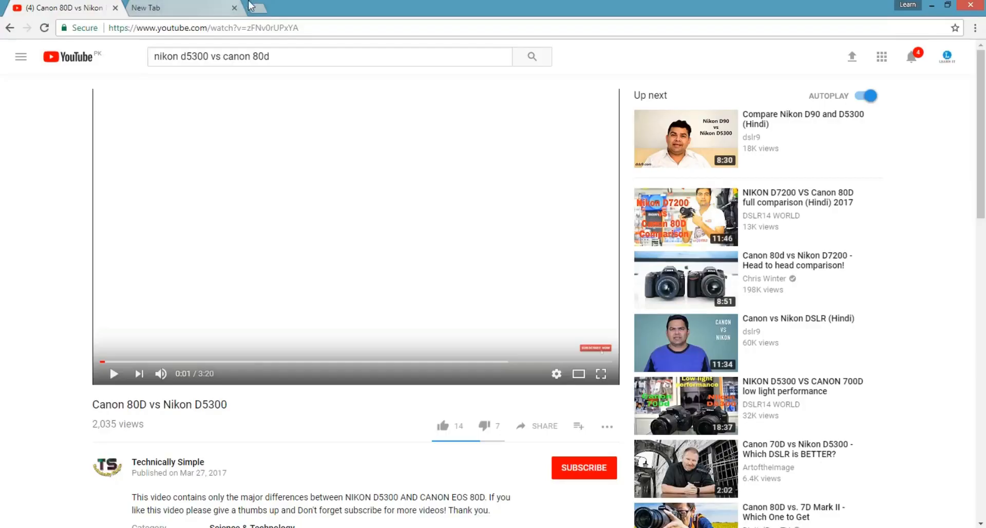
{"action": "left_click", "coordinate": [182, 3]}
{"action": "left_click", "coordinate": [339, 247]}
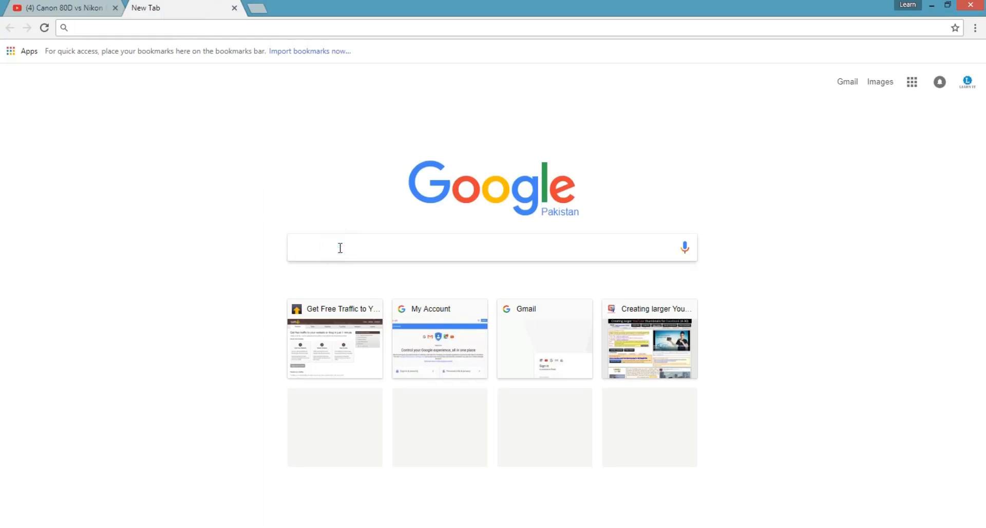
{"action": "type", "text": "background"}
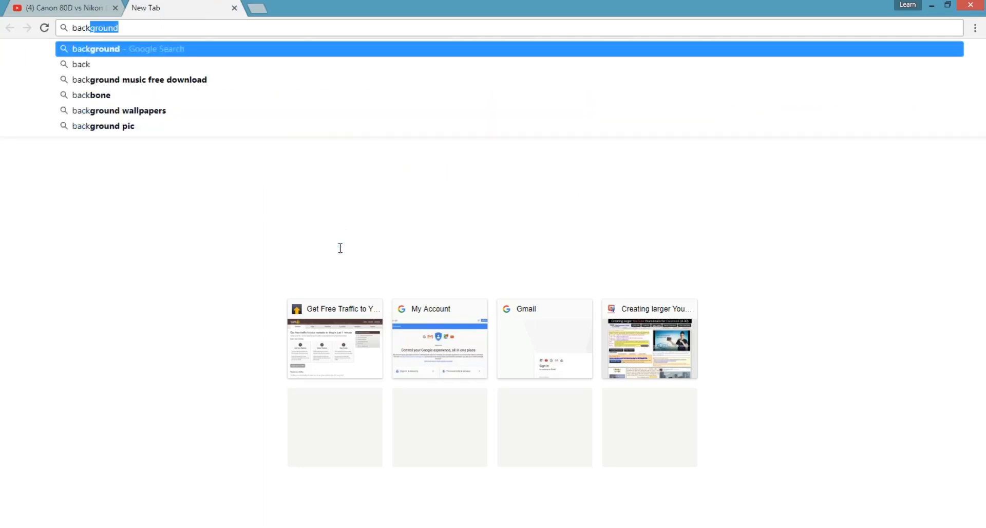
{"action": "left_click", "coordinate": [114, 49]}
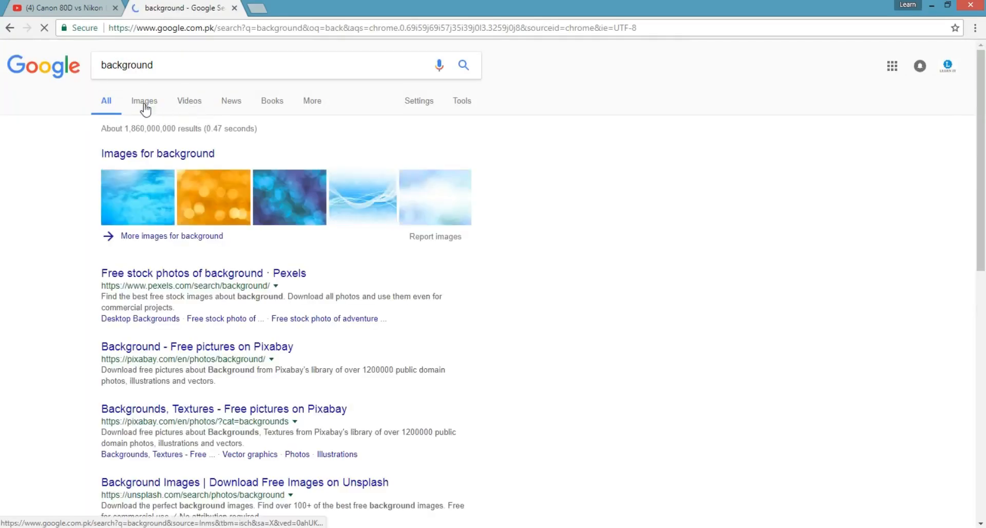
{"action": "left_click", "coordinate": [144, 103]}
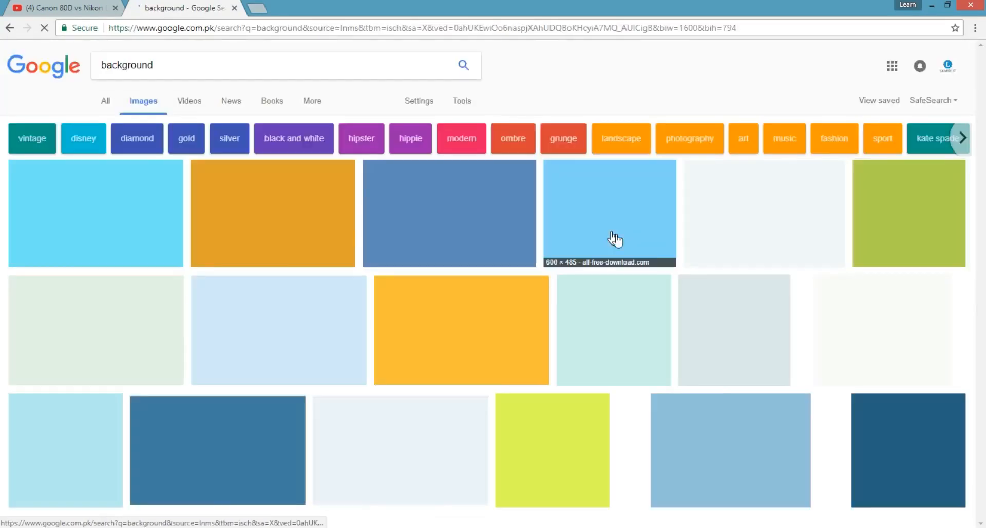
{"action": "scroll", "coordinate": [749, 294], "scroll_direction": "down", "scroll_amount": 8}
{"action": "scroll", "coordinate": [749, 293], "scroll_direction": "up", "scroll_amount": 6}
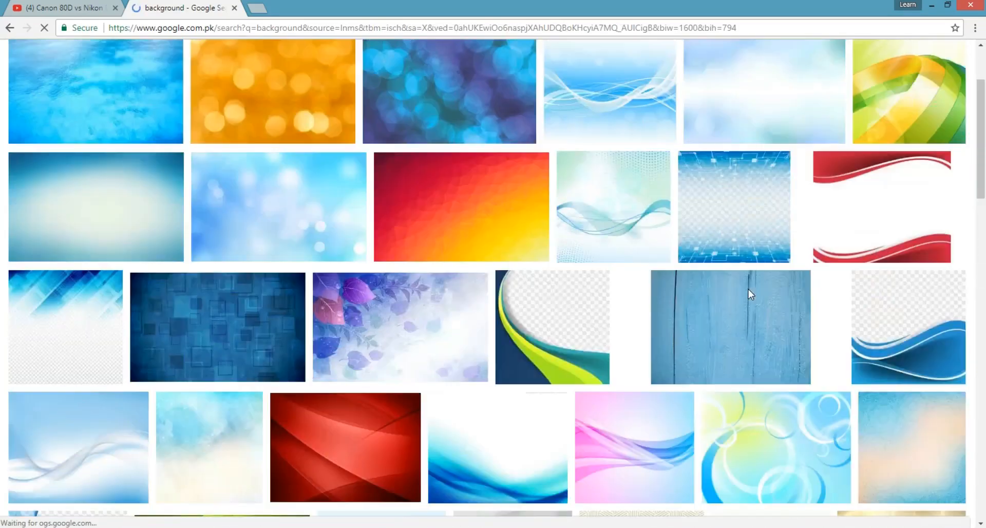
{"action": "scroll", "coordinate": [741, 337], "scroll_direction": "down", "scroll_amount": 2}
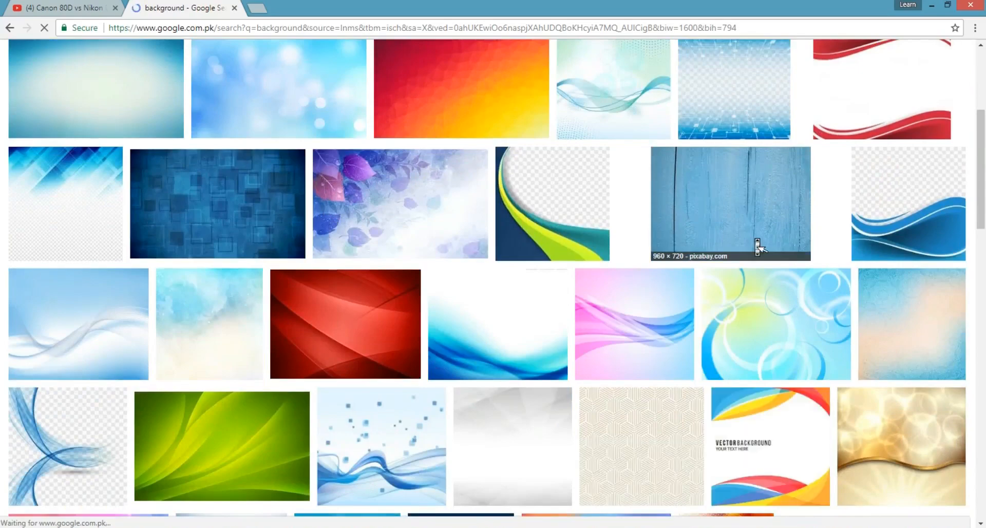
{"action": "scroll", "coordinate": [755, 242], "scroll_direction": "down", "scroll_amount": 6}
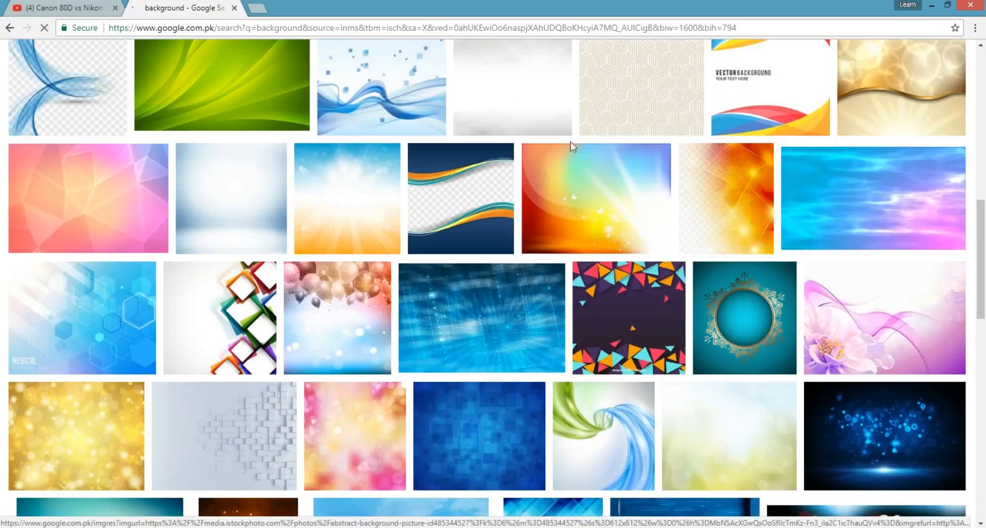
{"action": "scroll", "coordinate": [736, 234], "scroll_direction": "down", "scroll_amount": 3}
{"action": "scroll", "coordinate": [737, 234], "scroll_direction": "down", "scroll_amount": 10}
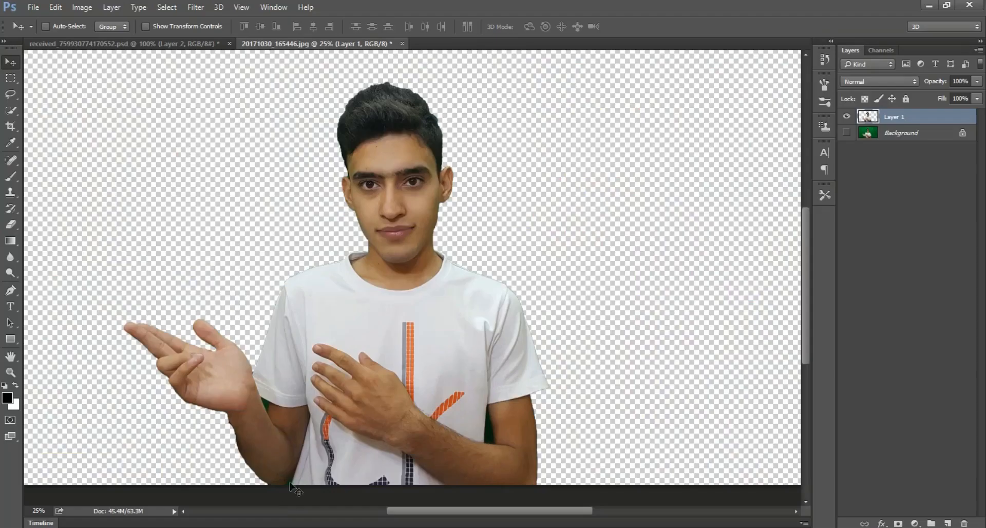
- Switch back to Photoshop and create a new white 1180 × 750 pixel RGB document at 72 pixels/inch named "how to creeat thm"
{"action": "left_click", "coordinate": [33, 8]}
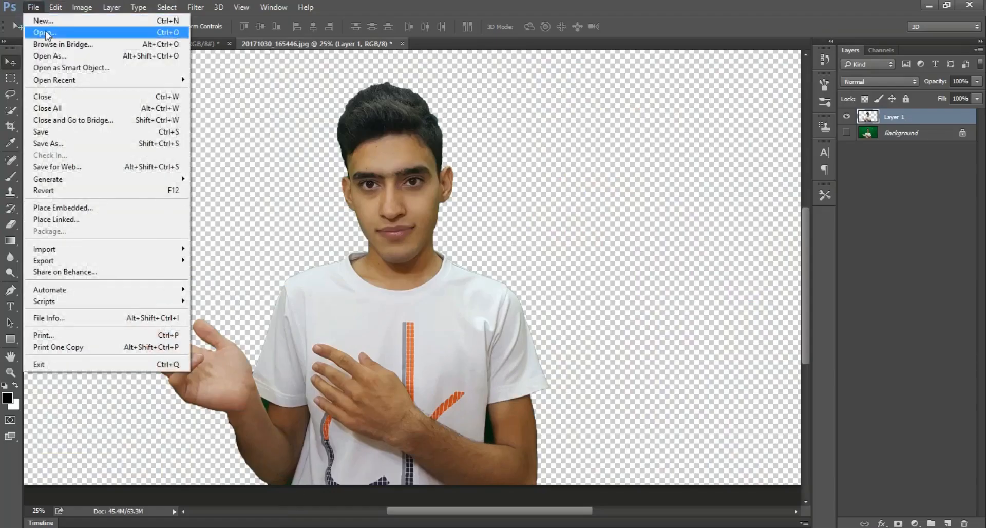
{"action": "left_click", "coordinate": [47, 21]}
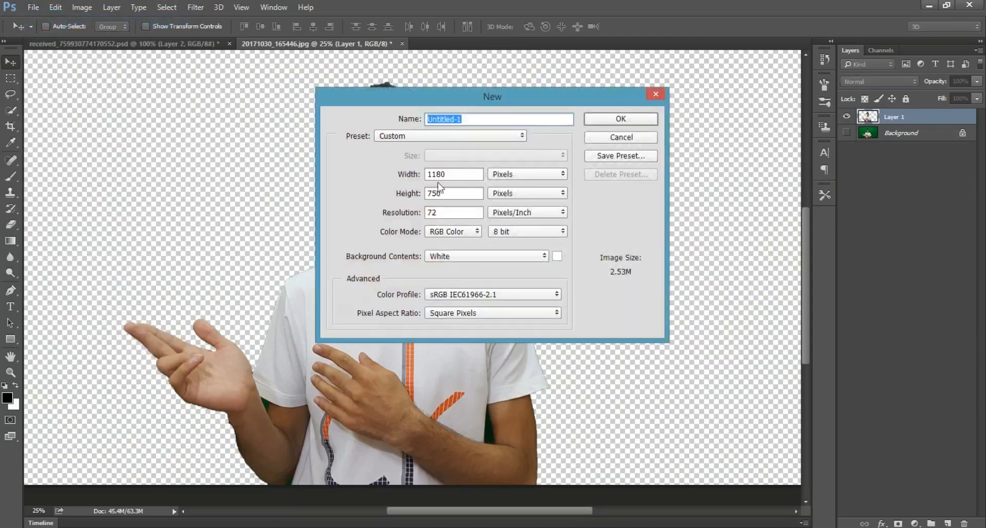
{"action": "left_click", "coordinate": [459, 174]}
{"action": "double_click", "coordinate": [458, 175]}
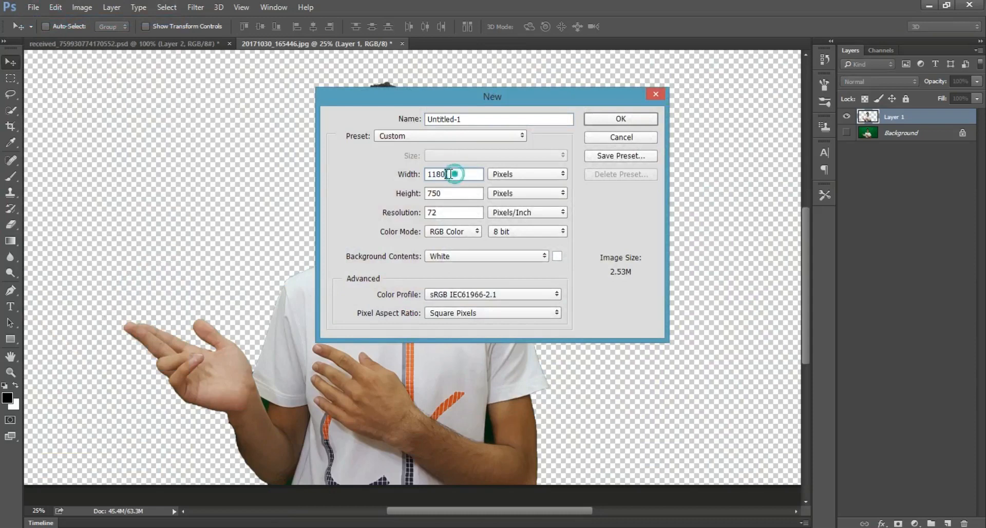
{"action": "double_click", "coordinate": [445, 194]}
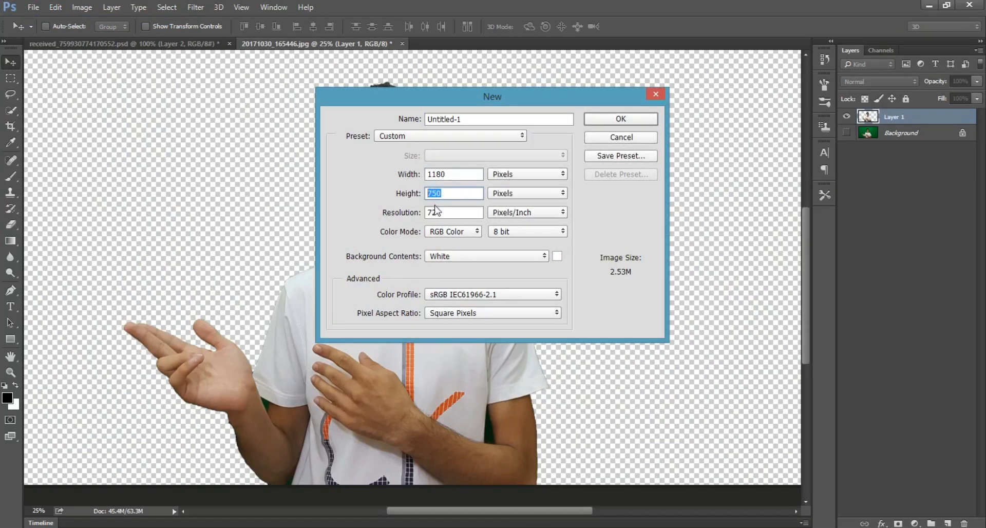
{"action": "left_click", "coordinate": [519, 176]}
{"action": "left_click", "coordinate": [469, 183]}
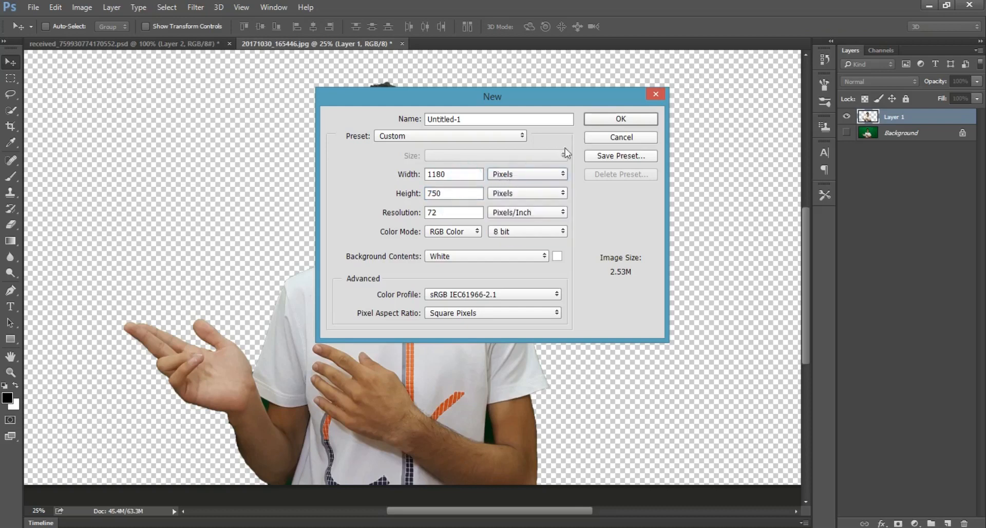
{"action": "left_click", "coordinate": [466, 117]}
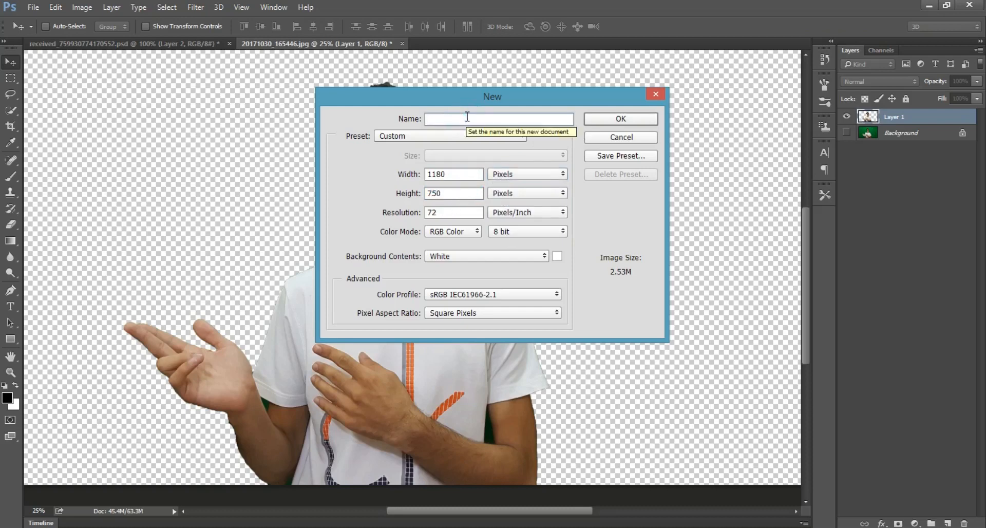
{"action": "type", "text": "how to creeat thm"}
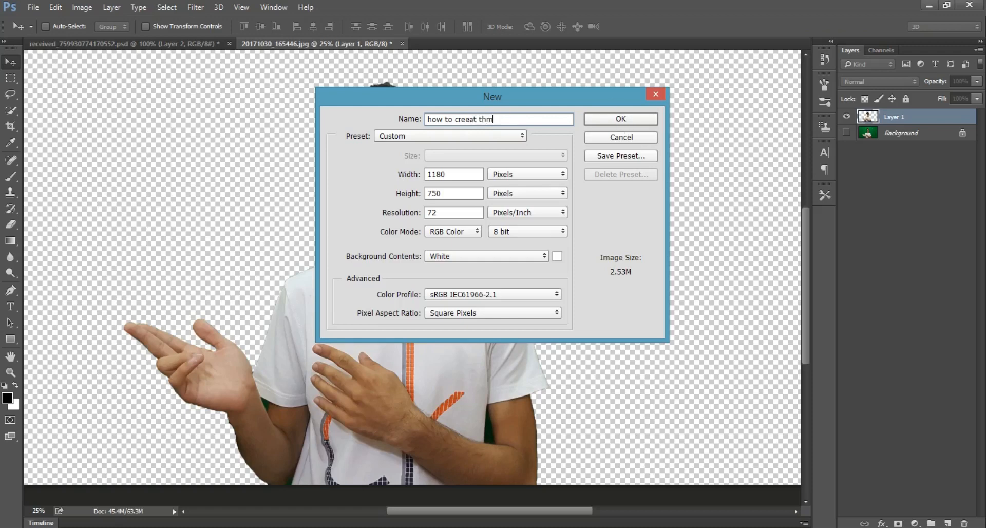
{"action": "left_click", "coordinate": [622, 118]}
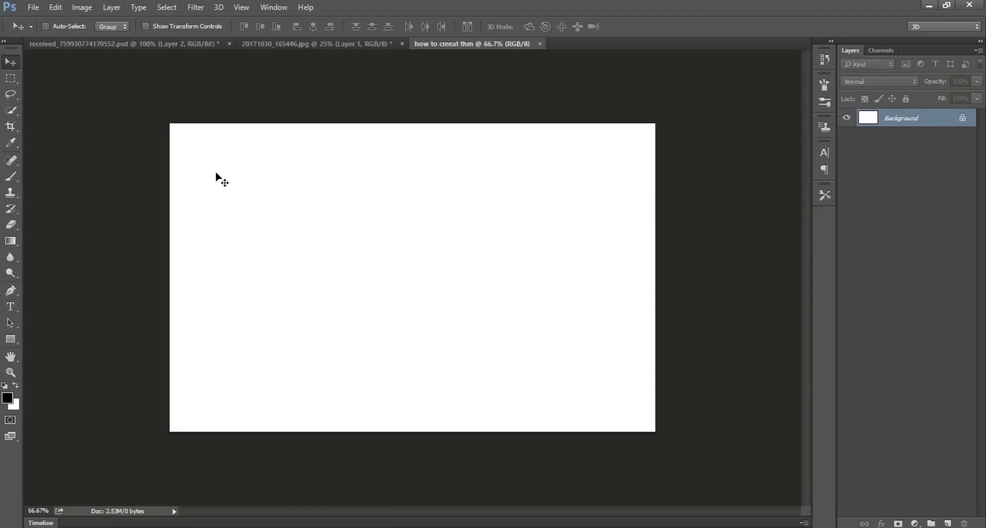
{"action": "key", "text": "ctrl+plus"}
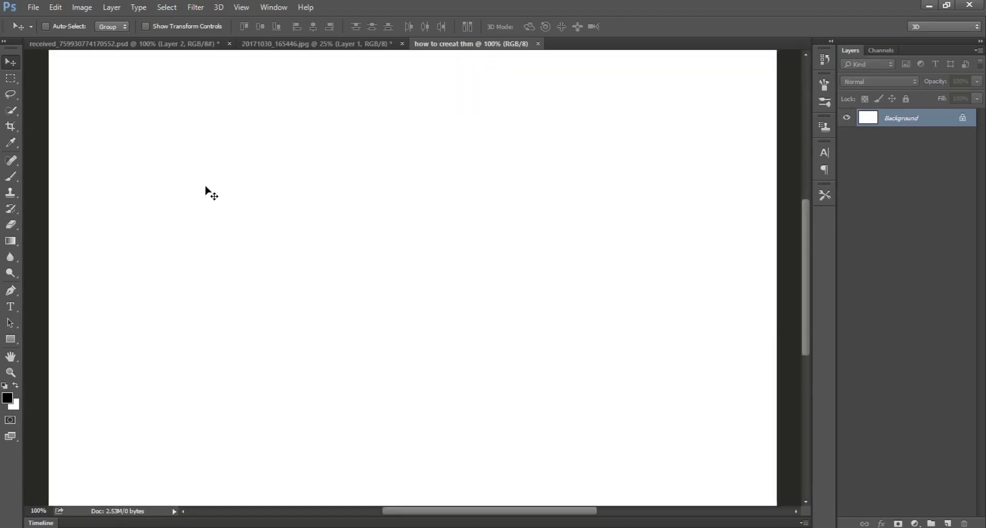
{"action": "key", "text": "ctrl+minus"}
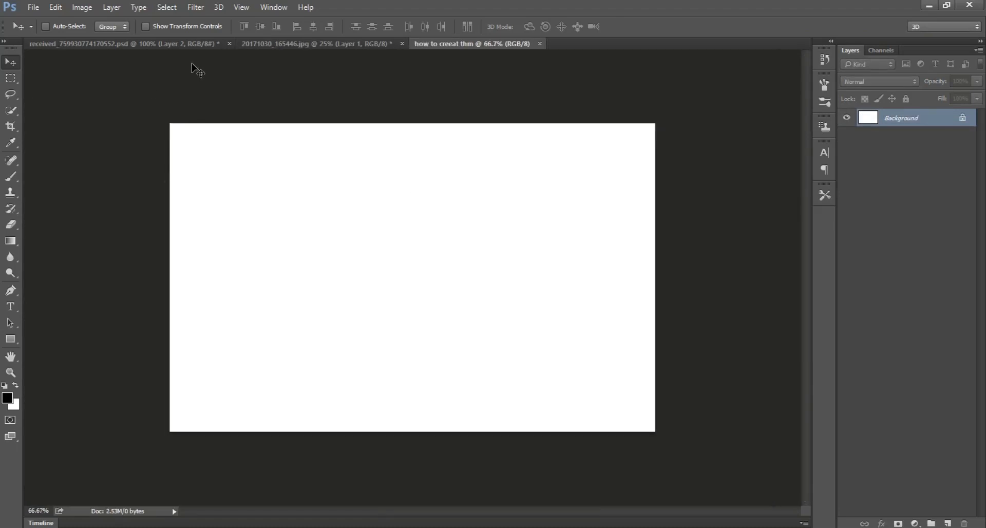
{"action": "left_click", "coordinate": [301, 46]}
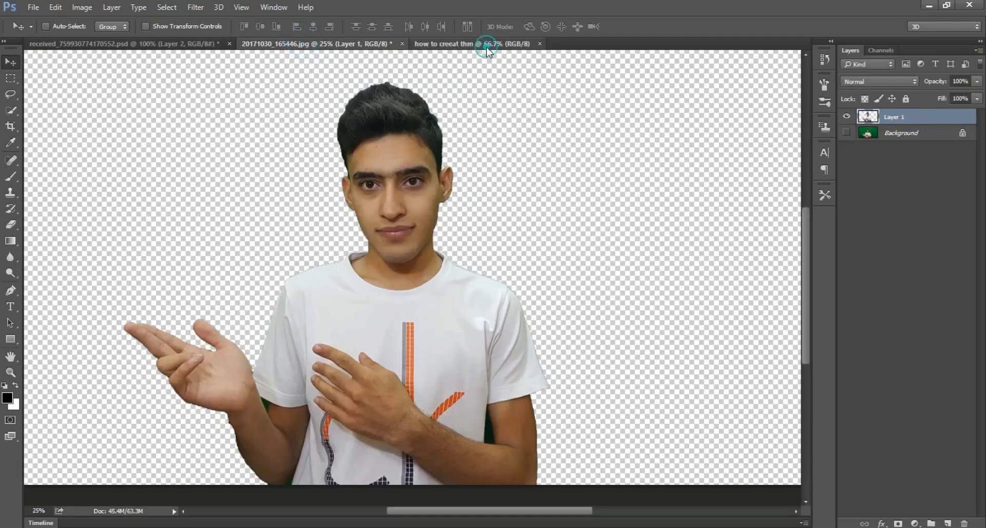
{"action": "left_click", "coordinate": [485, 45]}
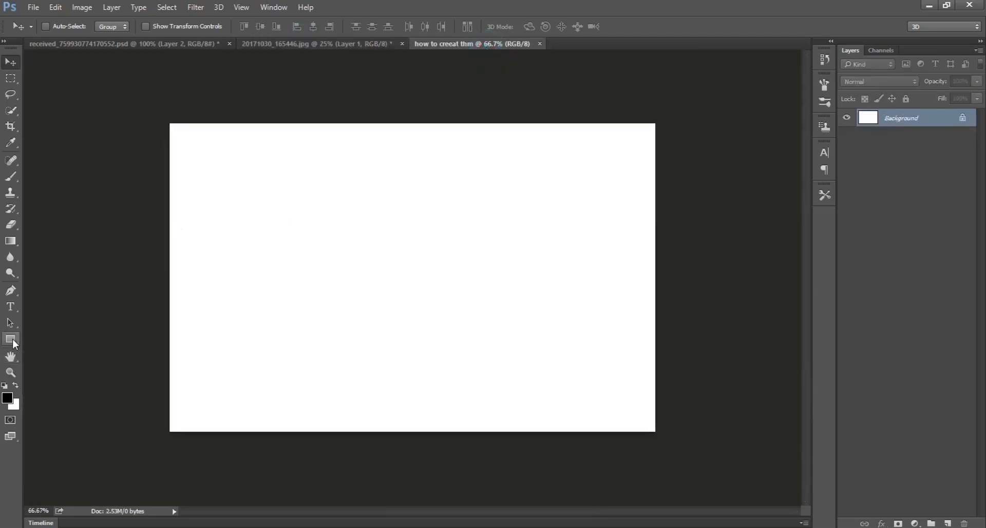
- Draw a borderless blue-violet rectangle of about 1180 × 755 px that covers the whole canvas
{"action": "left_click", "coordinate": [13, 339]}
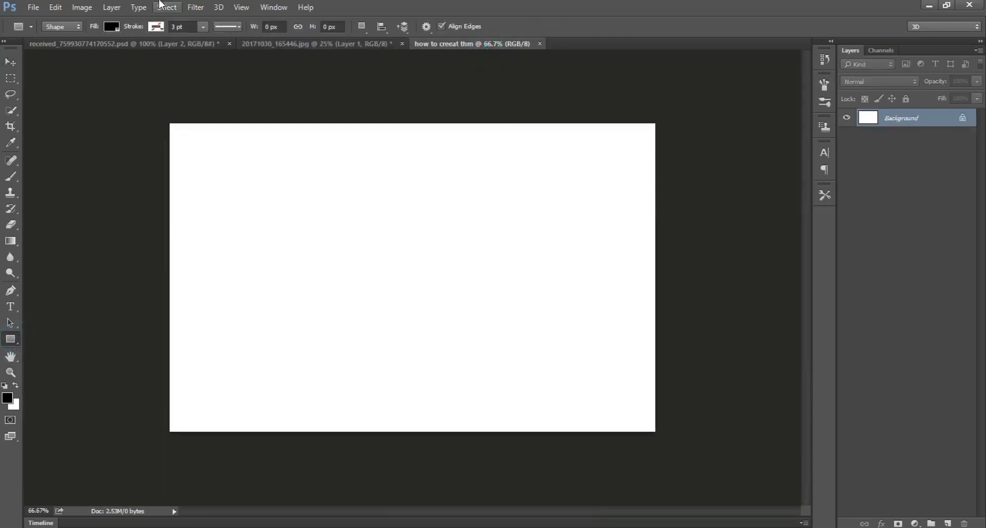
{"action": "left_click", "coordinate": [108, 28]}
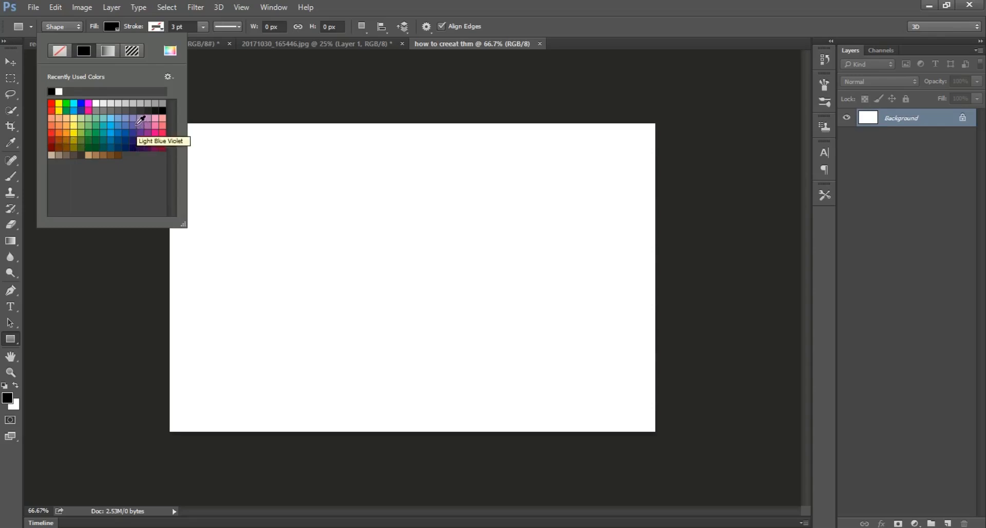
{"action": "left_click", "coordinate": [137, 121]}
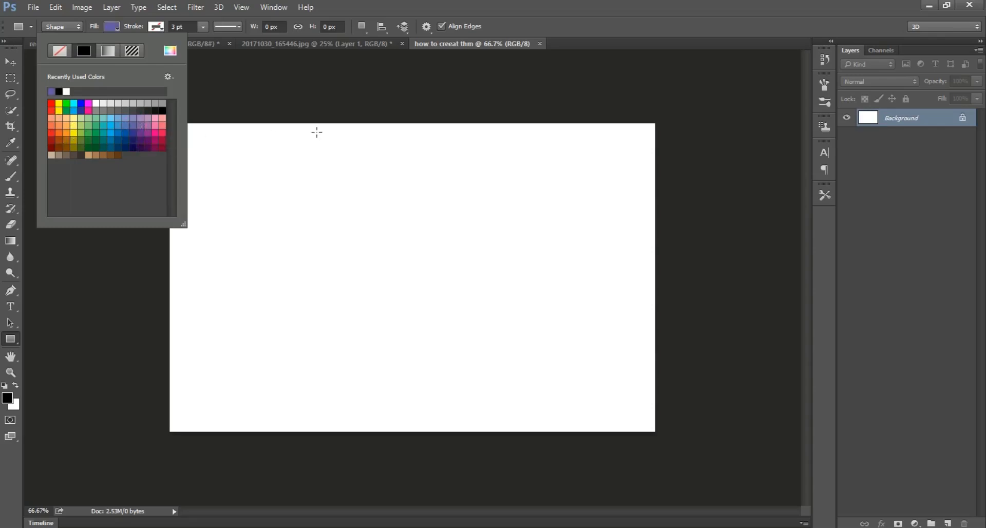
{"action": "left_click", "coordinate": [14, 345]}
{"action": "left_click_drag", "start_coordinate": [170, 122], "coordinate": [653, 431]}
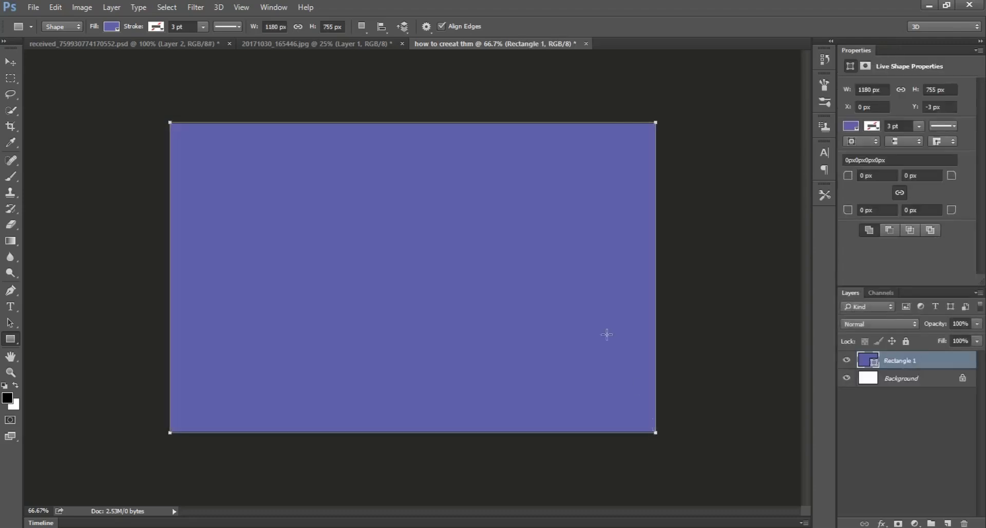
- Try a black-to-white linear gradient as the fill of the rectangle
{"action": "left_click", "coordinate": [849, 129]}
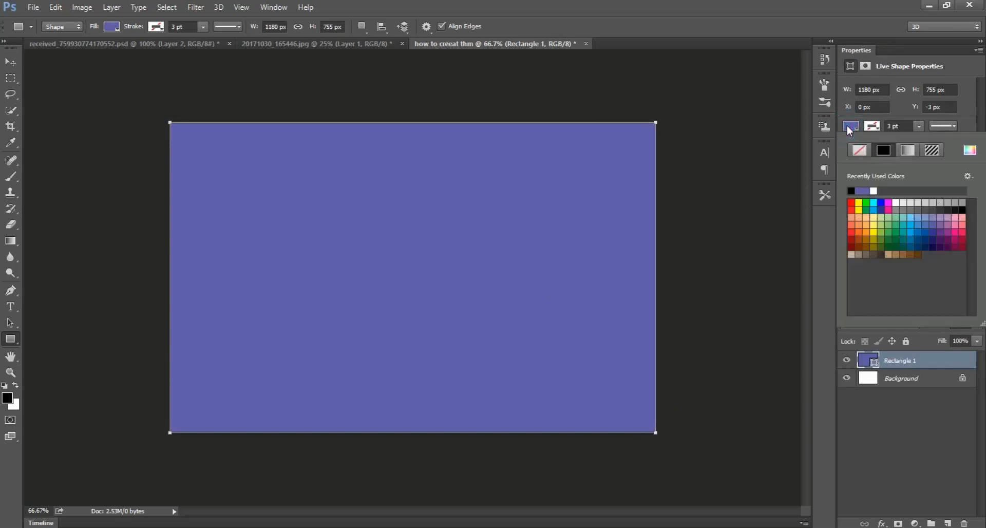
{"action": "left_click", "coordinate": [850, 129]}
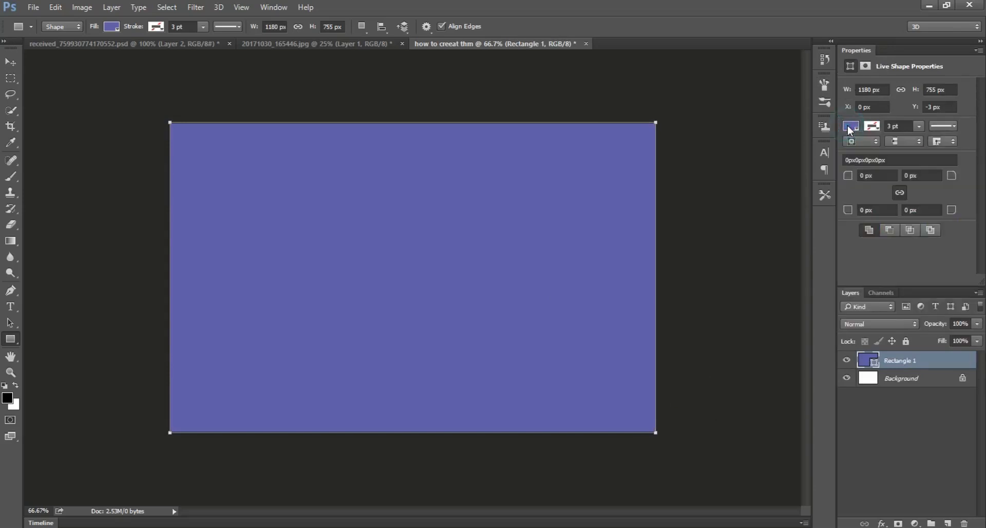
{"action": "left_click", "coordinate": [849, 129]}
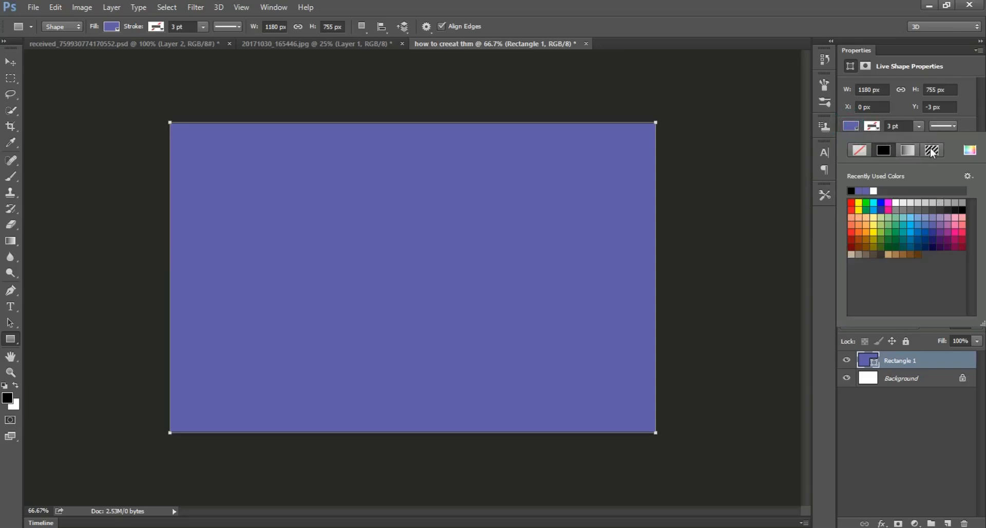
{"action": "left_click", "coordinate": [910, 150]}
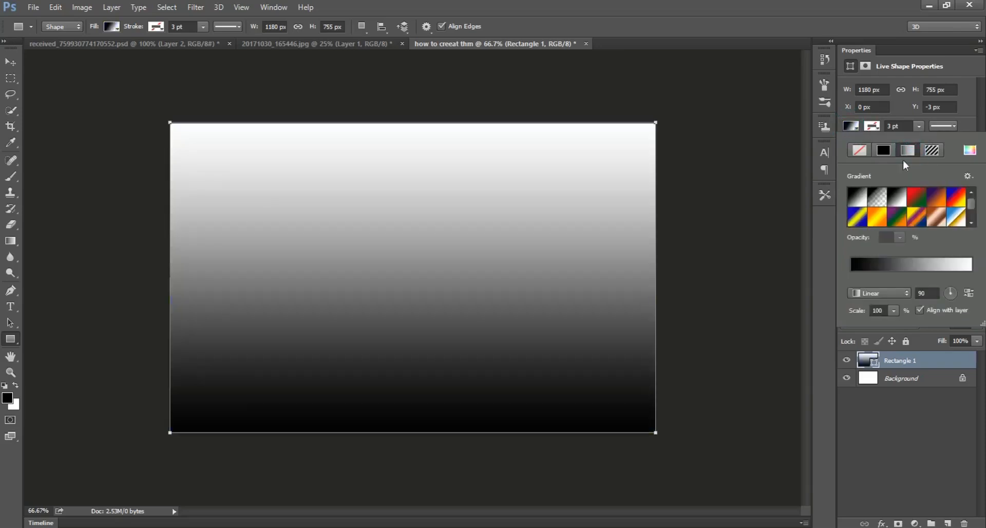
{"action": "left_click", "coordinate": [860, 205]}
- Change the rectangle's fill to a custom solid light sky blue using the Color Picker
{"action": "left_click", "coordinate": [11, 339]}
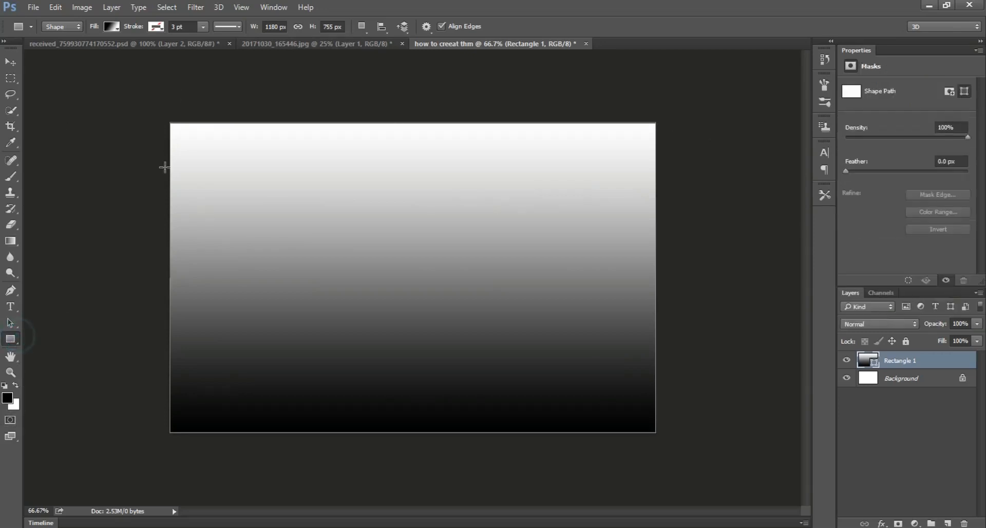
{"action": "left_click", "coordinate": [112, 27]}
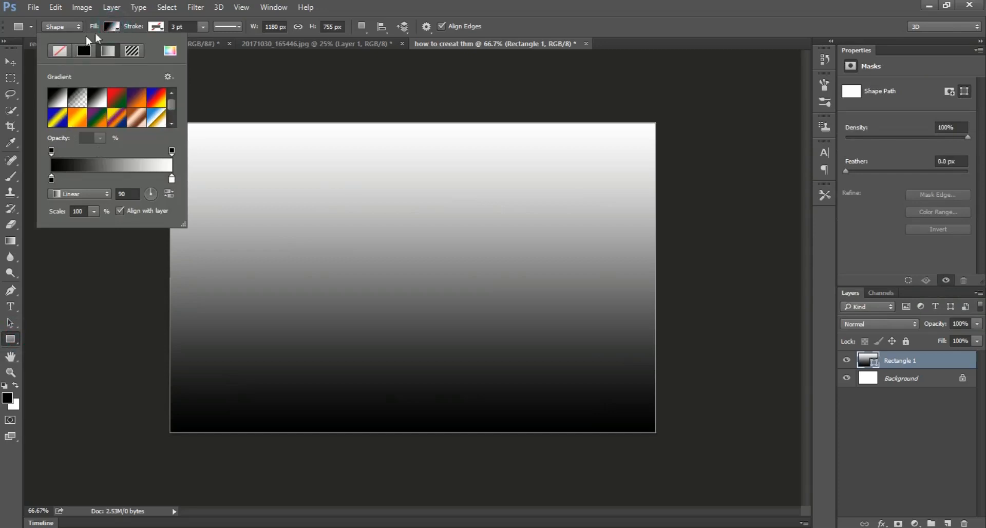
{"action": "left_click", "coordinate": [170, 51]}
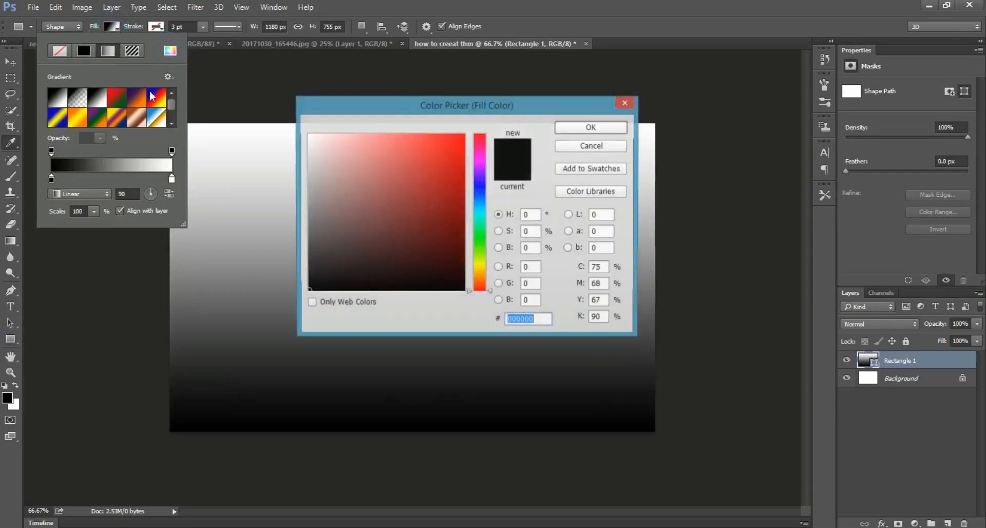
{"action": "left_click", "coordinate": [464, 205]}
{"action": "left_click_drag", "start_coordinate": [478, 204], "coordinate": [477, 209]}
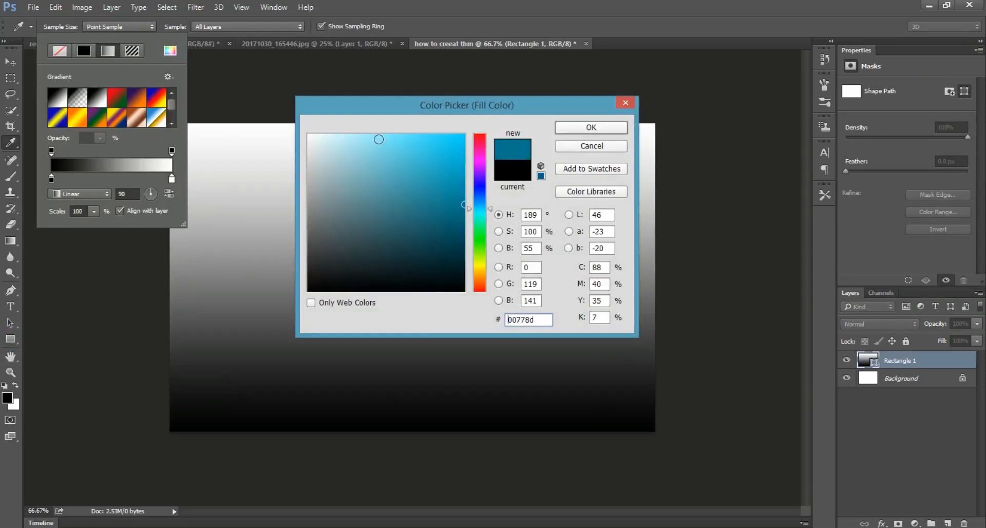
{"action": "left_click", "coordinate": [378, 139]}
{"action": "left_click", "coordinate": [604, 132]}
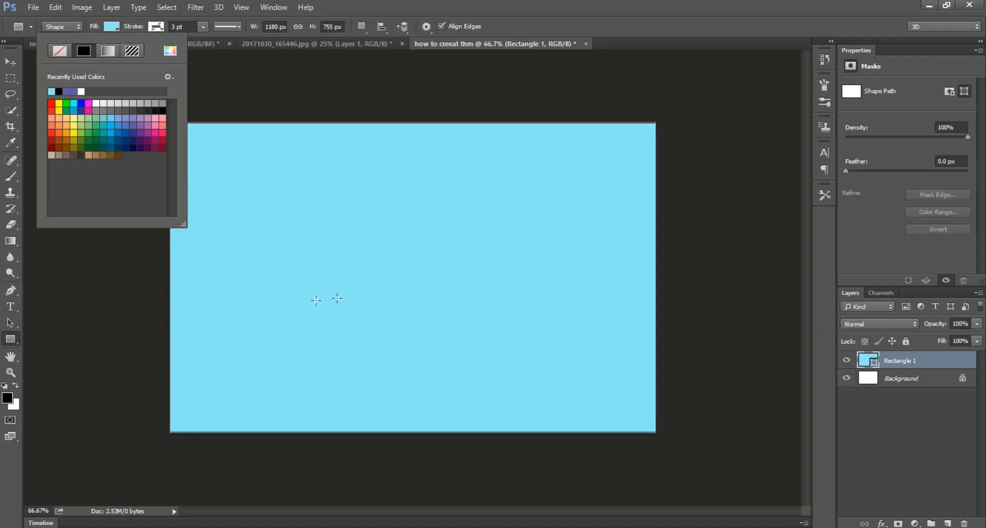
{"action": "left_click", "coordinate": [116, 27]}
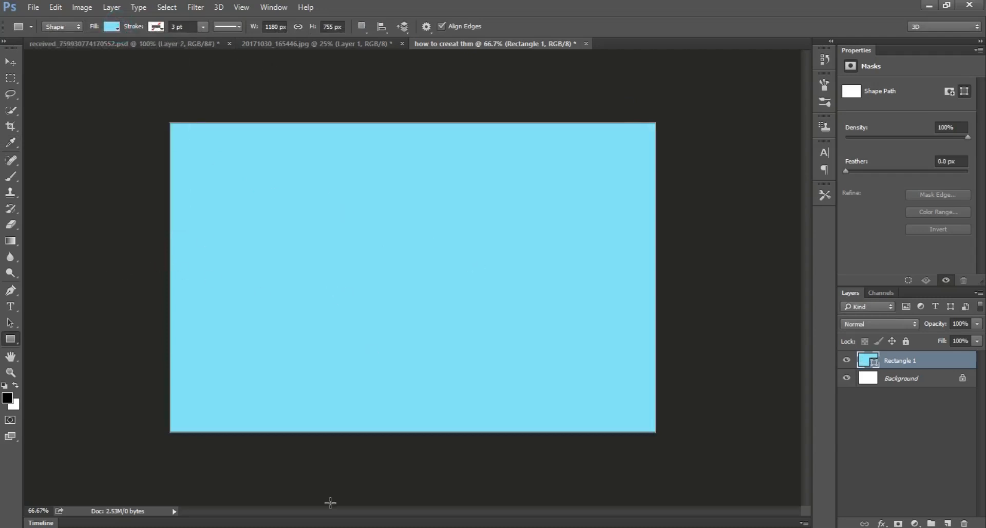
- Move the cut-out man from the 20171030_165446.jpg document into the "how to creeat thm" document with the Move tool
{"action": "left_click", "coordinate": [303, 43]}
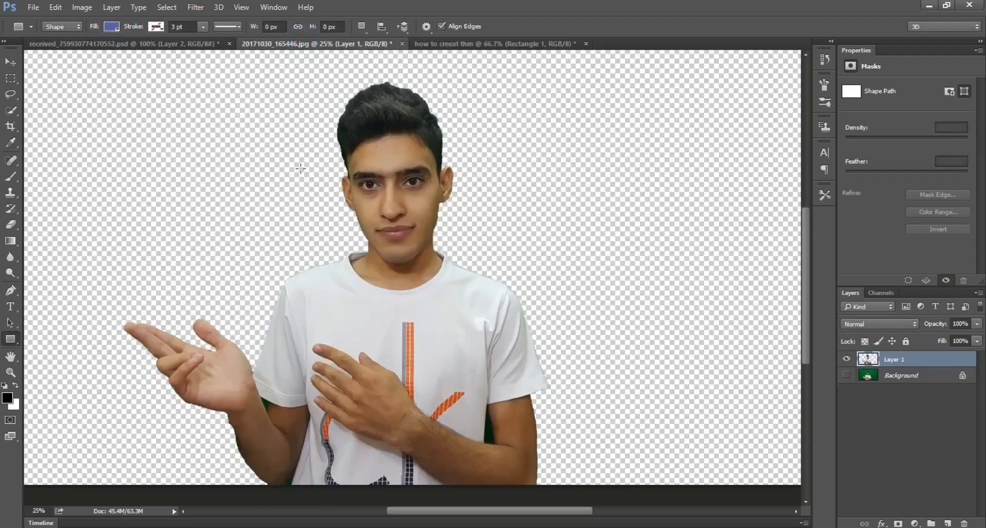
{"action": "left_click", "coordinate": [15, 60]}
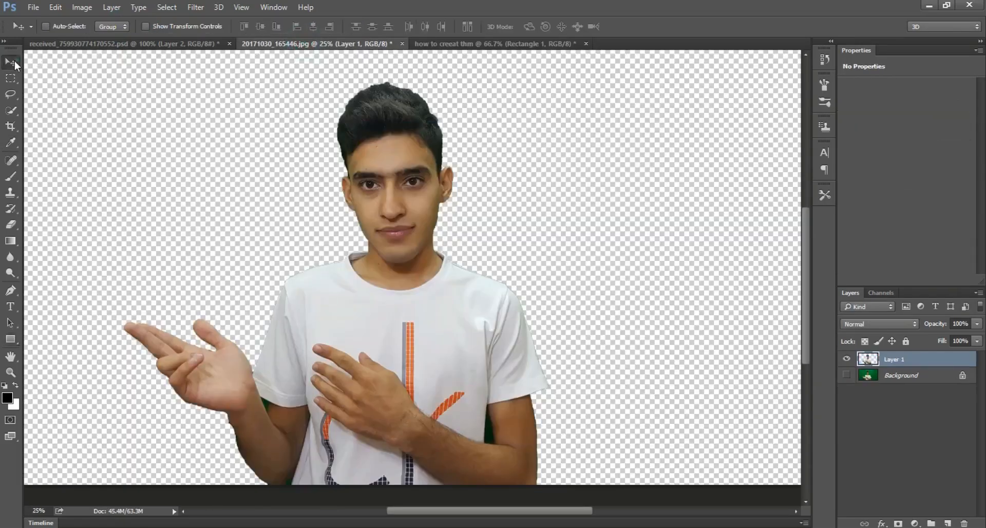
{"action": "left_click_drag", "start_coordinate": [399, 201], "coordinate": [515, 277]}
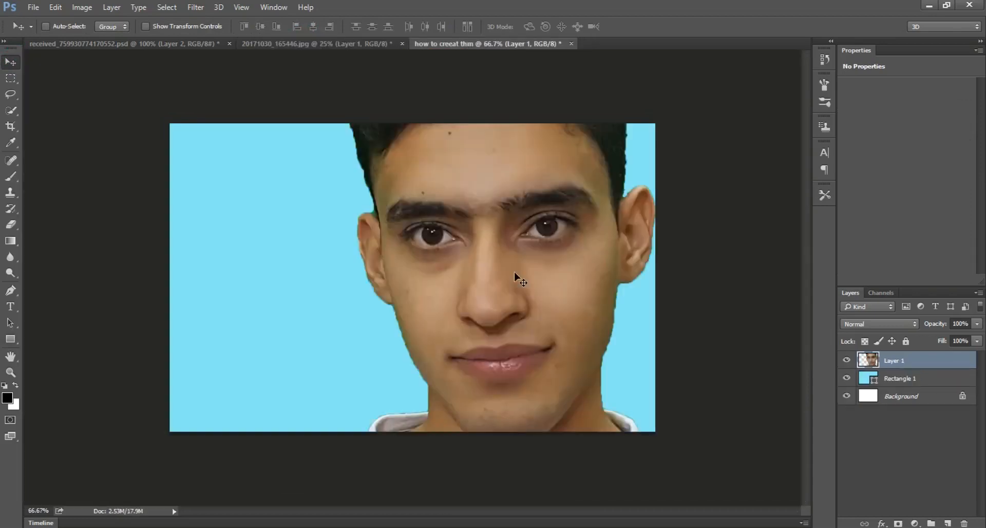
- Free-transform the man's layer, shrinking it to about 45% width and 33% height and bringing his upper body into the canvas
{"action": "key", "text": "ctrl+t"}
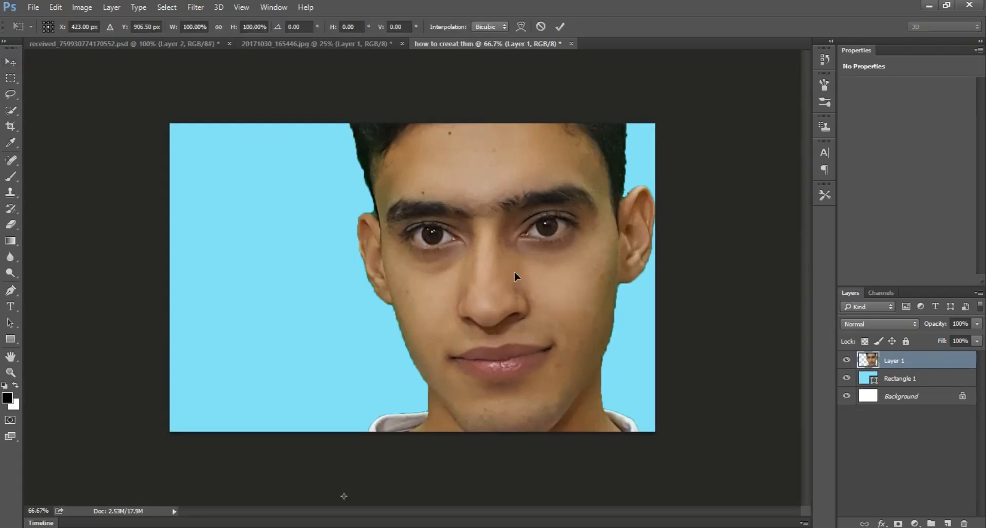
{"action": "left_click_drag", "start_coordinate": [489, 200], "coordinate": [483, 339]}
{"action": "left_click_drag", "start_coordinate": [339, 94], "coordinate": [474, 193]}
{"action": "left_click_drag", "start_coordinate": [473, 327], "coordinate": [652, 260]}
{"action": "left_click_drag", "start_coordinate": [416, 271], "coordinate": [521, 291]}
{"action": "left_click_drag", "start_coordinate": [320, 299], "coordinate": [320, 299]}
{"action": "left_click_drag", "start_coordinate": [96, 361], "coordinate": [719, 362]}
{"action": "left_click_drag", "start_coordinate": [796, 377], "coordinate": [271, 217]}
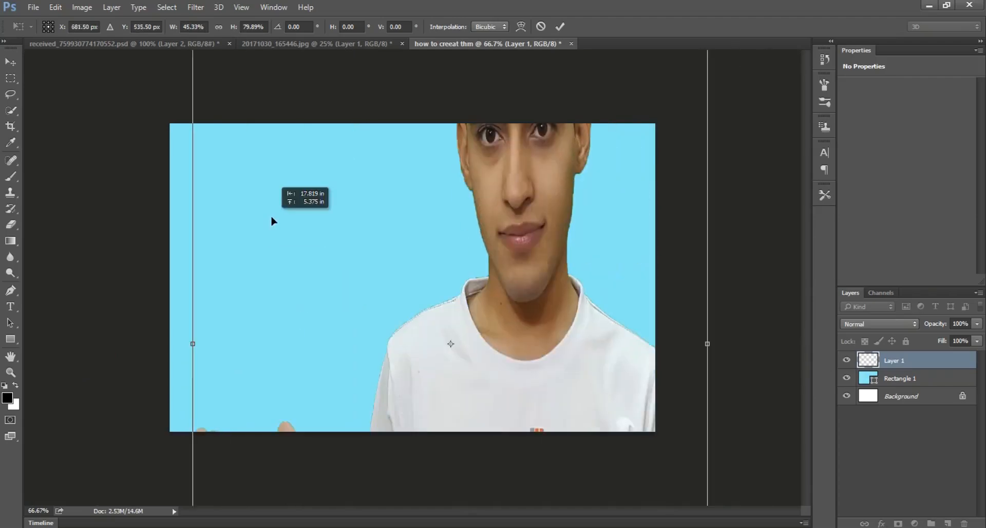
{"action": "left_click_drag", "start_coordinate": [467, 389], "coordinate": [488, 263]}
{"action": "left_click_drag", "start_coordinate": [482, 466], "coordinate": [419, 467]}
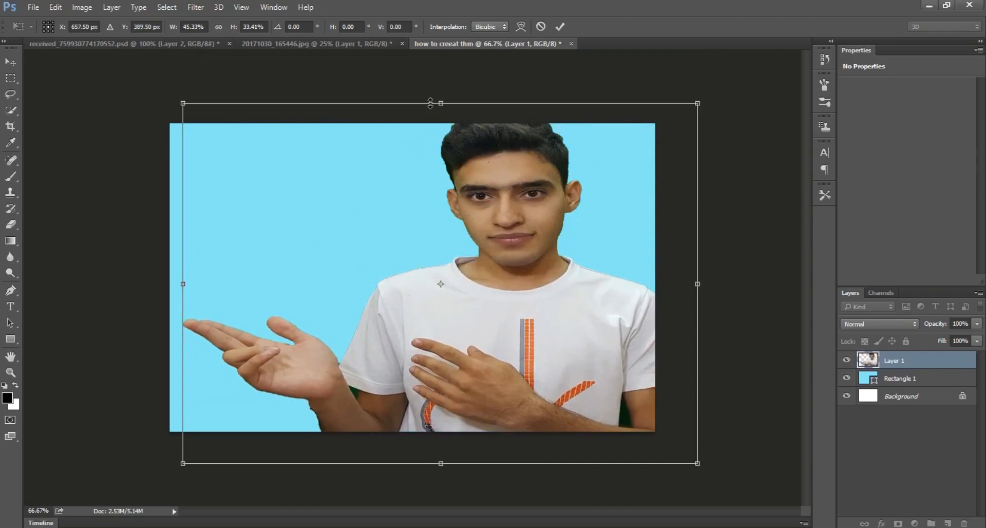
- Scale the man to about 24% width and 29% height, fit him full-height against the canvas's right edge and apply the transform
{"action": "left_click_drag", "start_coordinate": [439, 99], "coordinate": [441, 215]}
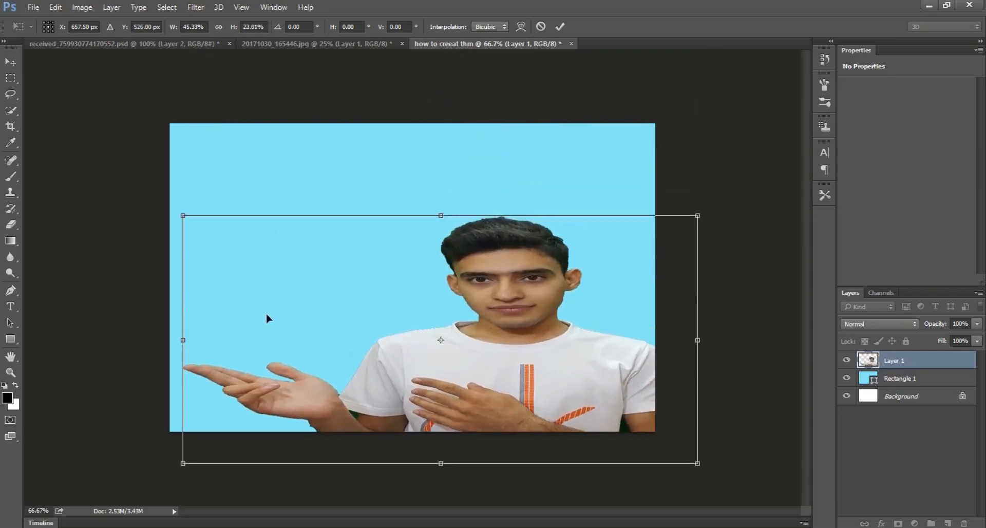
{"action": "left_click_drag", "start_coordinate": [181, 341], "coordinate": [450, 366]}
{"action": "left_click_drag", "start_coordinate": [603, 380], "coordinate": [565, 323]}
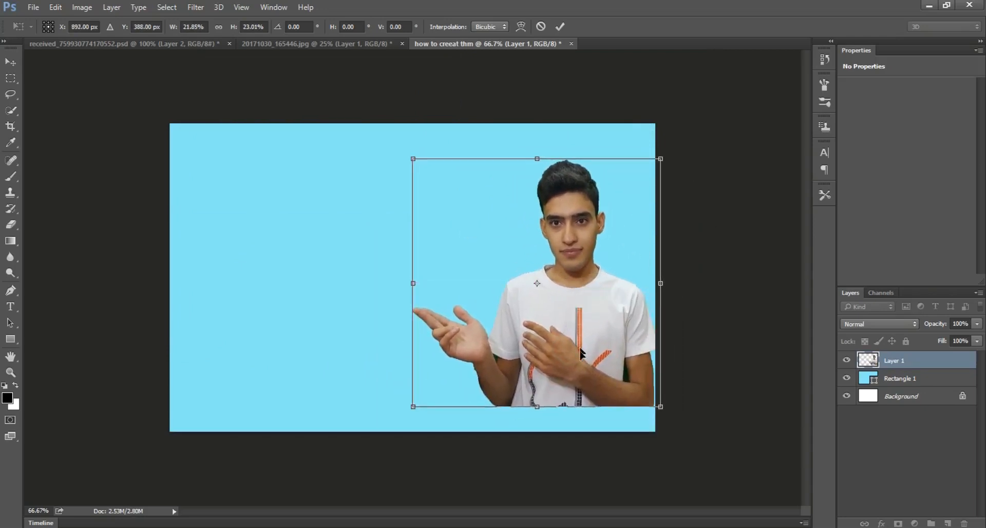
{"action": "left_click_drag", "start_coordinate": [662, 408], "coordinate": [660, 430]}
{"action": "left_click_drag", "start_coordinate": [414, 149], "coordinate": [382, 118]}
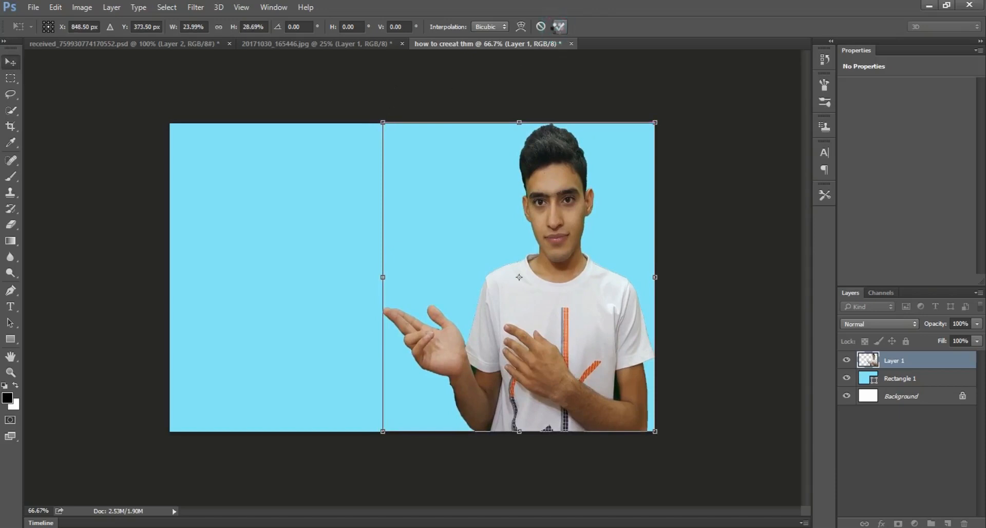
{"action": "left_click", "coordinate": [559, 27]}
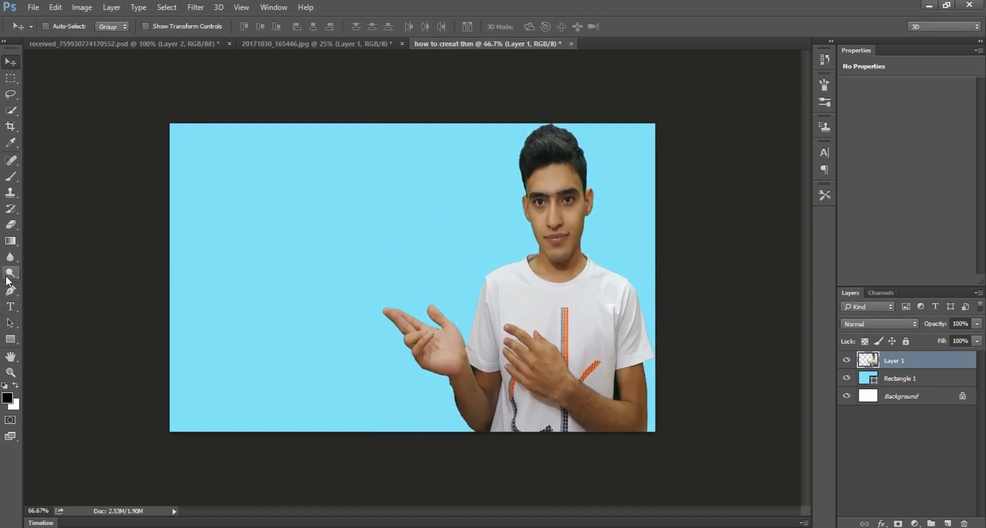
- Create a 48 pt text box in the empty area beside the man's head and enter "HOW TO CREAT THUMBNAIL"
{"action": "left_click", "coordinate": [13, 308]}
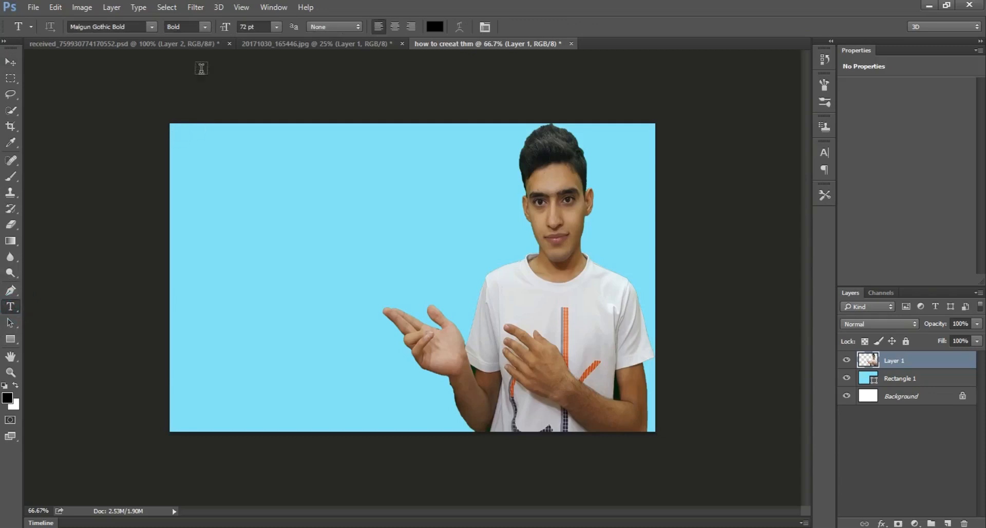
{"action": "left_click", "coordinate": [276, 27]}
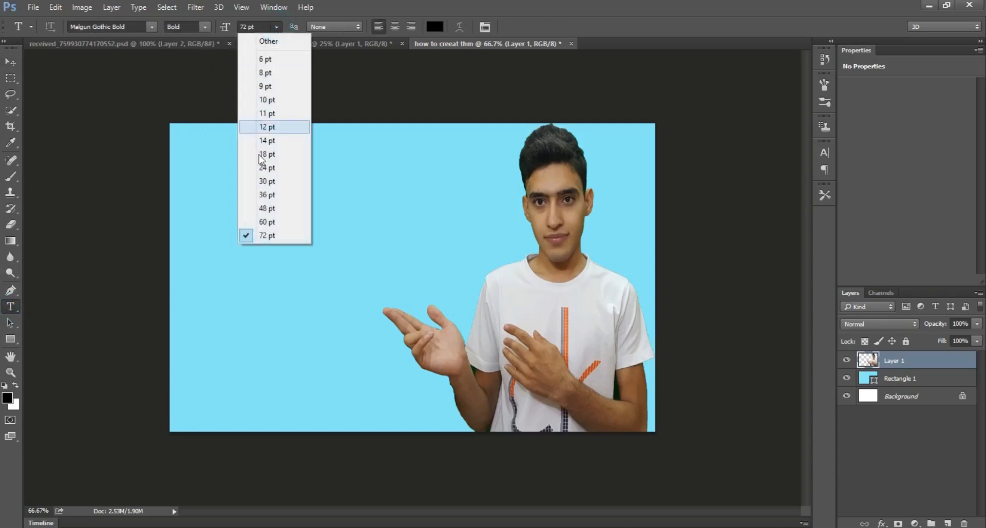
{"action": "left_click", "coordinate": [270, 209]}
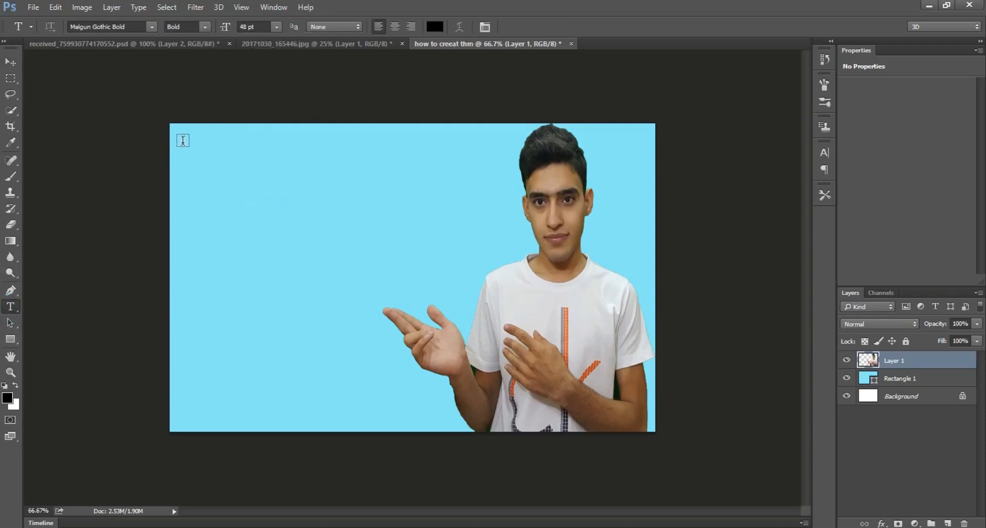
{"action": "left_click_drag", "start_coordinate": [183, 141], "coordinate": [478, 240]}
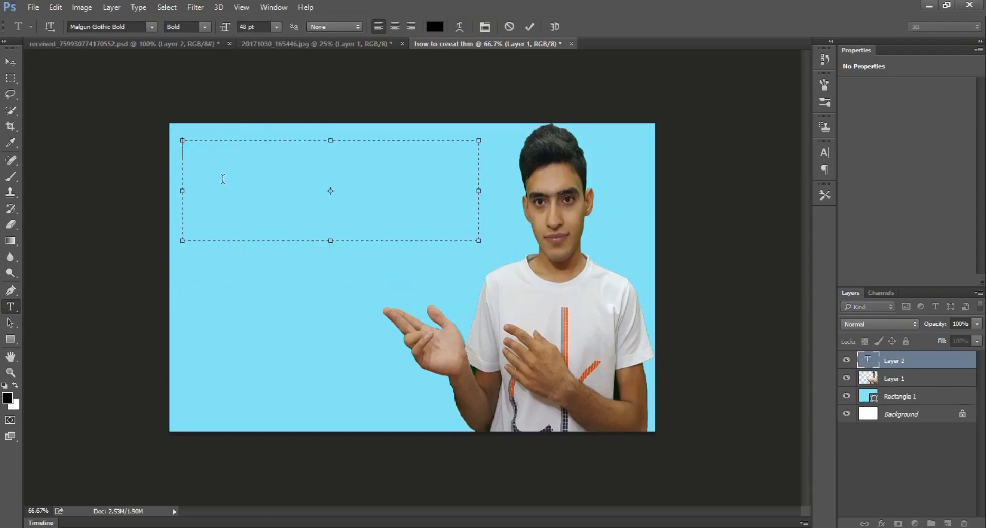
{"action": "type", "text": "HOW"}
{"action": "key", "text": "BackSpace"}
{"action": "type", "text": "W TO"}
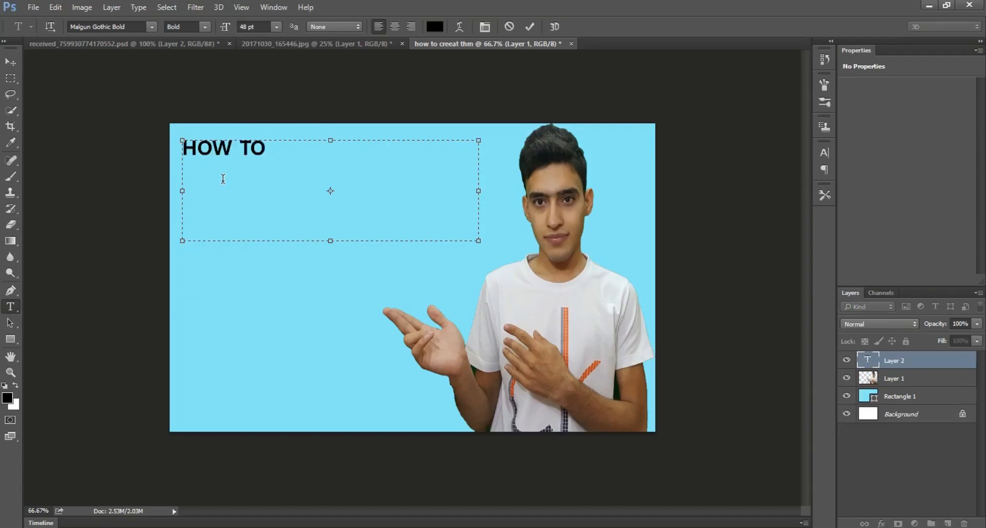
{"action": "type", "text": " CREAT THU"}
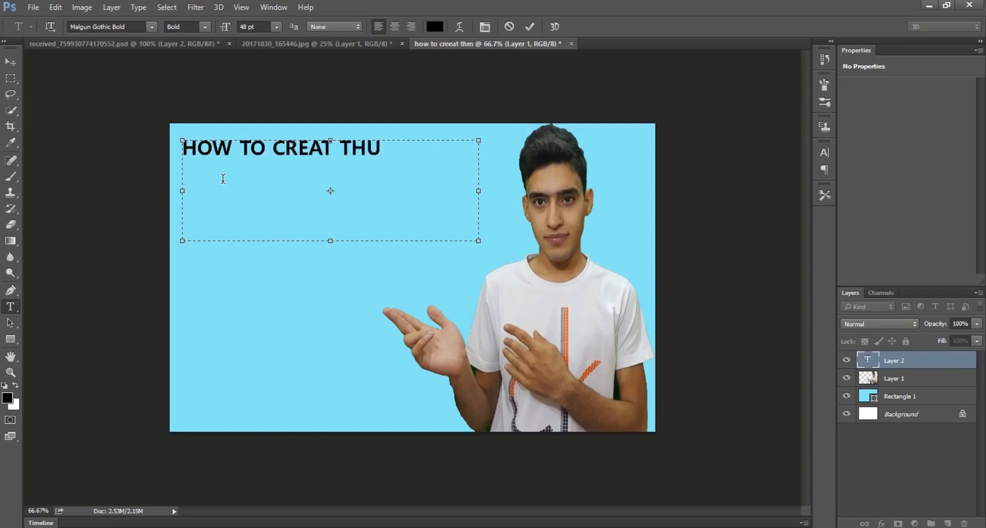
{"action": "type", "text": "MBNAIL"}
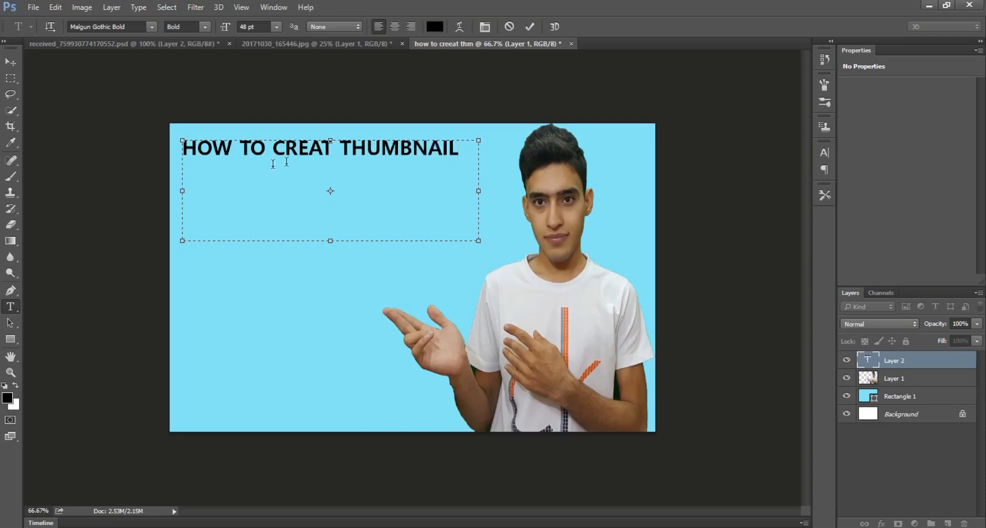
- Set the whole title text to 72 pt and enlarge its text box in width and height
{"action": "left_click_drag", "start_coordinate": [467, 155], "coordinate": [187, 138]}
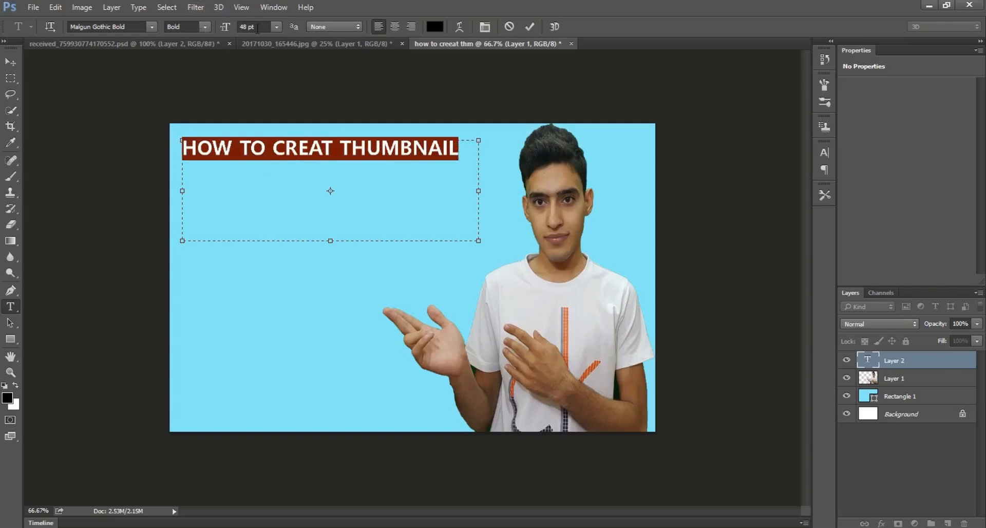
{"action": "left_click", "coordinate": [276, 29]}
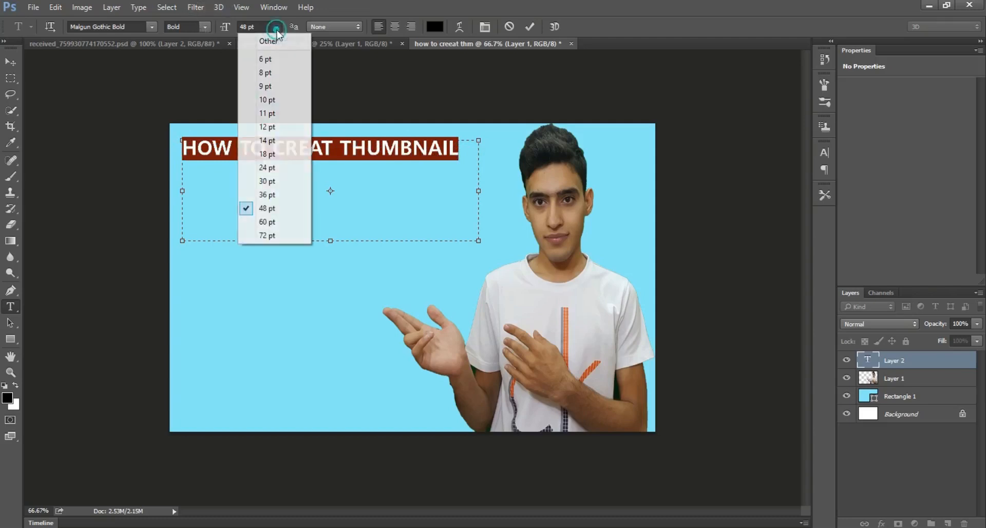
{"action": "left_click", "coordinate": [272, 236]}
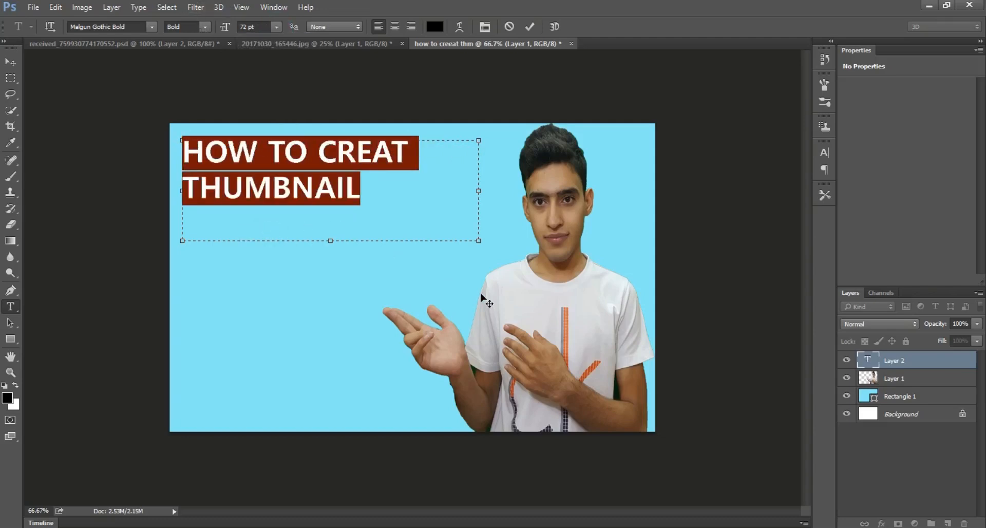
{"action": "left_click_drag", "start_coordinate": [479, 240], "coordinate": [536, 253]}
{"action": "left_click_drag", "start_coordinate": [361, 254], "coordinate": [359, 309]}
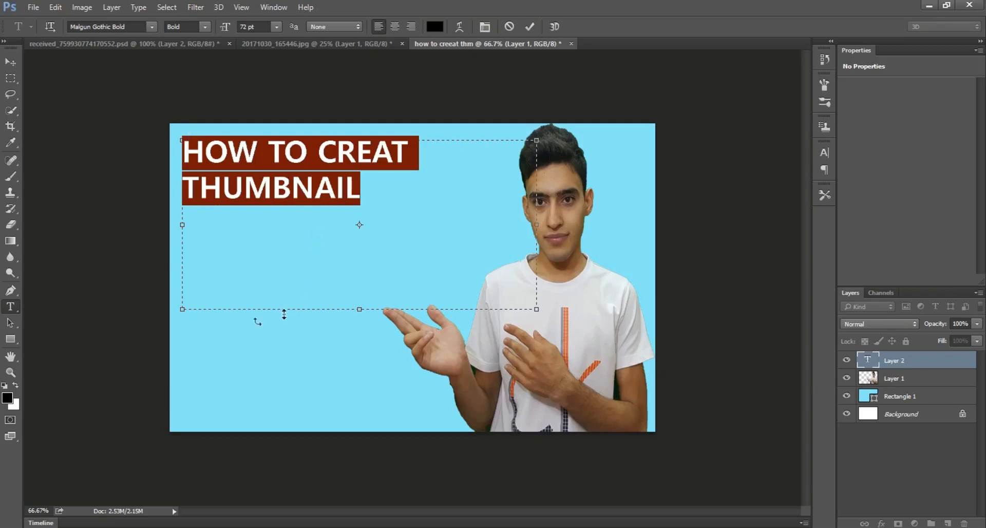
- Move the title text box down towards the middle of the canvas and set its font to Adobe Fan Heiti Std B
{"action": "left_click_drag", "start_coordinate": [218, 328], "coordinate": [231, 388]}
{"action": "left_click", "coordinate": [151, 27]}
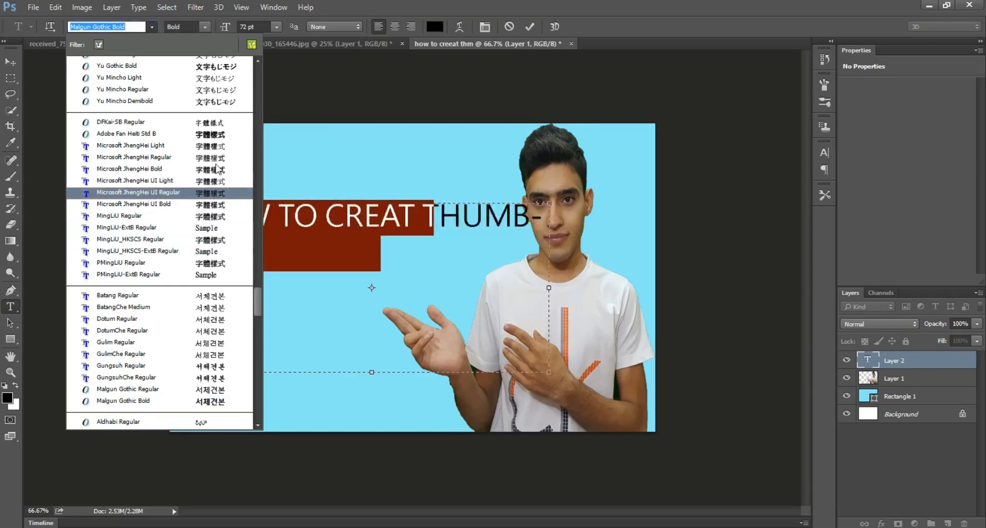
{"action": "left_click", "coordinate": [220, 133]}
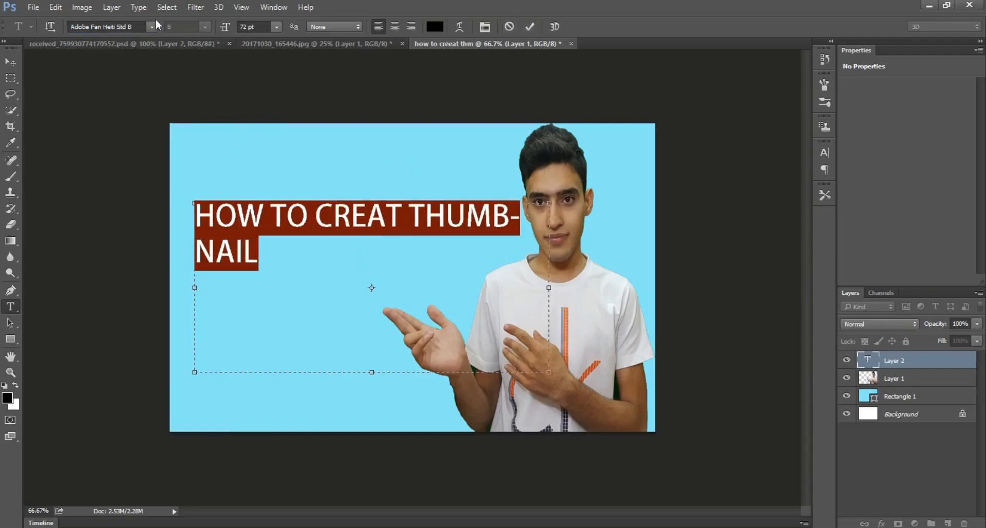
- Change the title text colour to orange and commit the text edit
{"action": "left_click", "coordinate": [434, 26]}
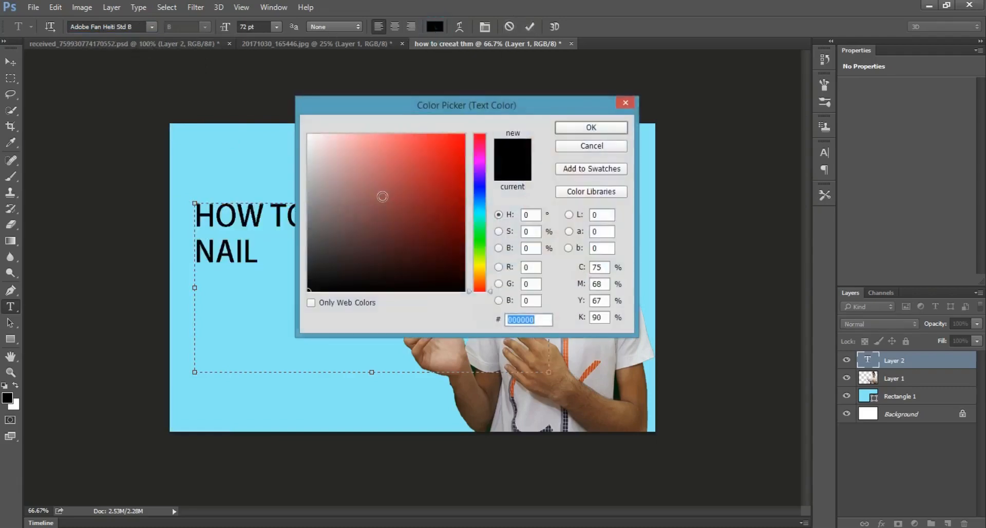
{"action": "mouse_move", "coordinate": [425, 232]}
{"action": "left_mouse_down"}
{"action": "mouse_move", "coordinate": [447, 248]}
{"action": "mouse_move", "coordinate": [424, 247]}
{"action": "mouse_move", "coordinate": [449, 246]}
{"action": "mouse_move", "coordinate": [645, 5]}
{"action": "mouse_move", "coordinate": [420, 239]}
{"action": "mouse_move", "coordinate": [378, 199]}
{"action": "mouse_move", "coordinate": [430, 246]}
{"action": "left_mouse_up"}
{"action": "left_click_drag", "start_coordinate": [479, 268], "coordinate": [479, 280]}
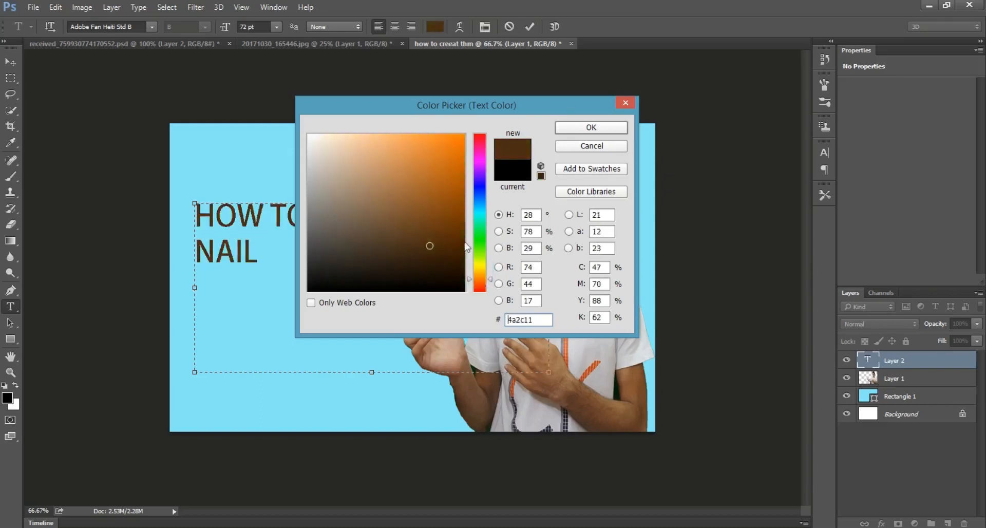
{"action": "mouse_move", "coordinate": [409, 135]}
{"action": "left_mouse_down"}
{"action": "mouse_move", "coordinate": [407, 146]}
{"action": "mouse_move", "coordinate": [422, 145]}
{"action": "left_mouse_up"}
{"action": "left_click", "coordinate": [428, 160]}
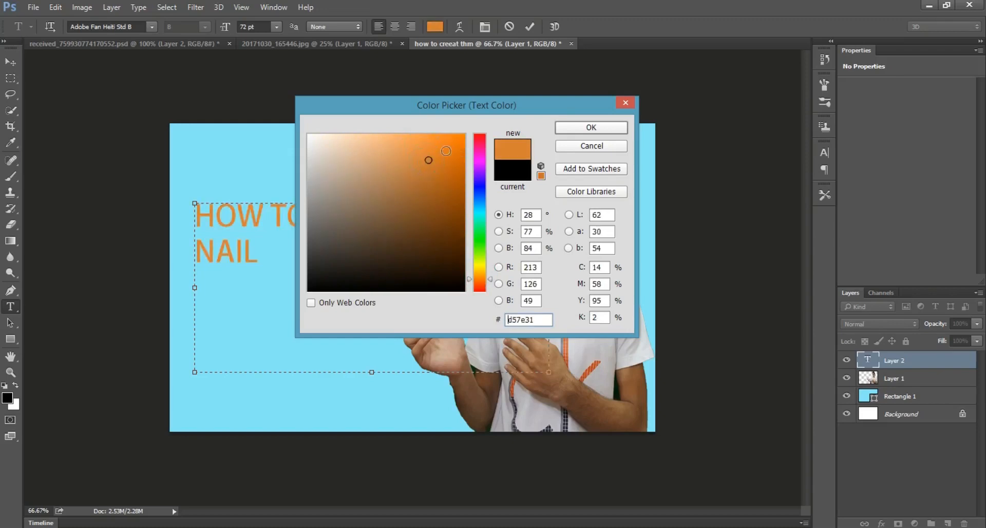
{"action": "left_click", "coordinate": [434, 149]}
{"action": "left_click", "coordinate": [592, 127]}
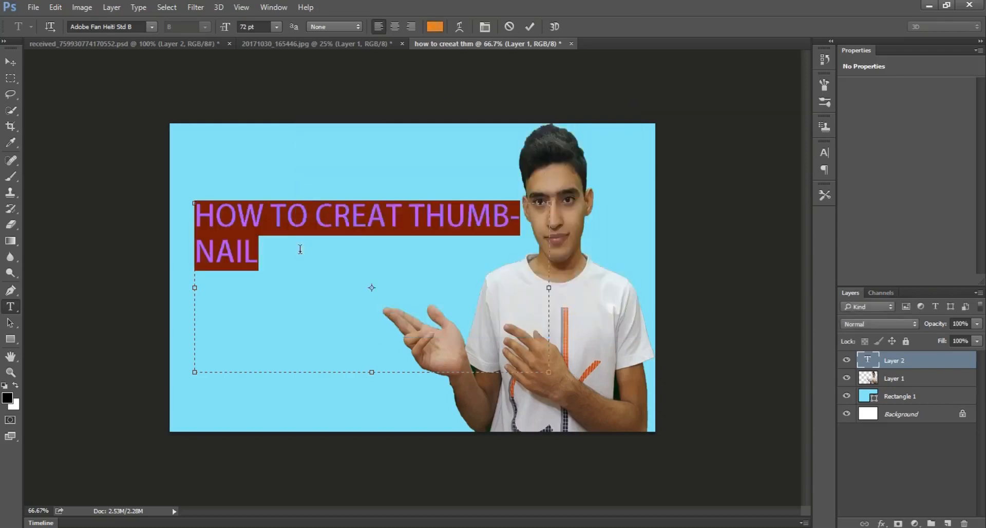
{"action": "left_click", "coordinate": [529, 26]}
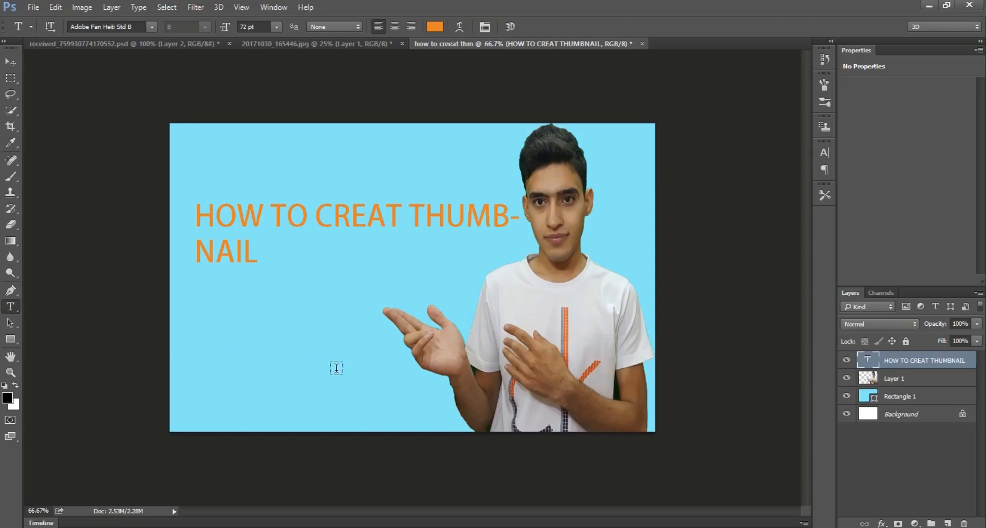
{"action": "left_click_drag", "start_coordinate": [266, 388], "coordinate": [330, 368]}
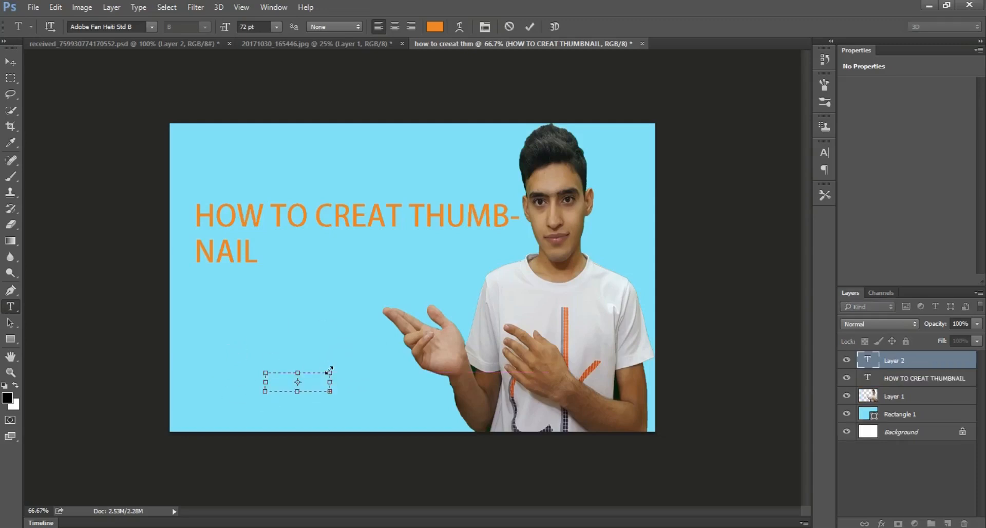
{"action": "key", "text": "Escape"}
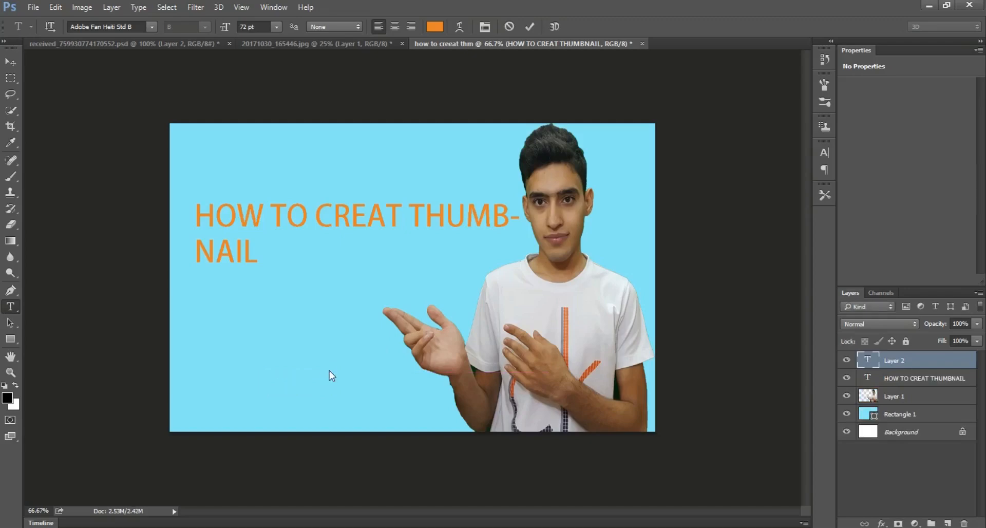
{"action": "key", "text": "ctrl+shift+s"}
{"action": "left_click", "coordinate": [456, 356]}
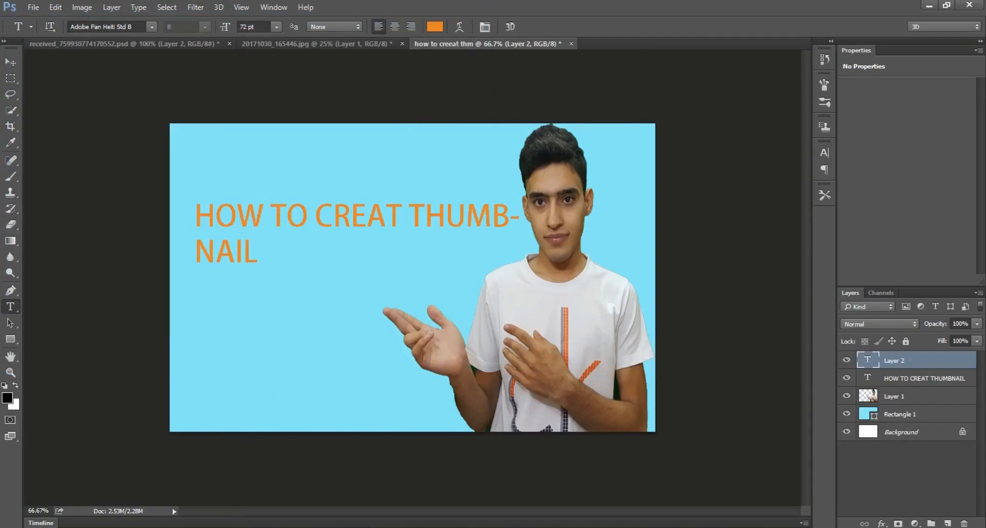
- Switch to Chrome and replace the Google Images search for backgrounds with "YOUTUBE PNG"
{"action": "left_click", "coordinate": [199, 527]}
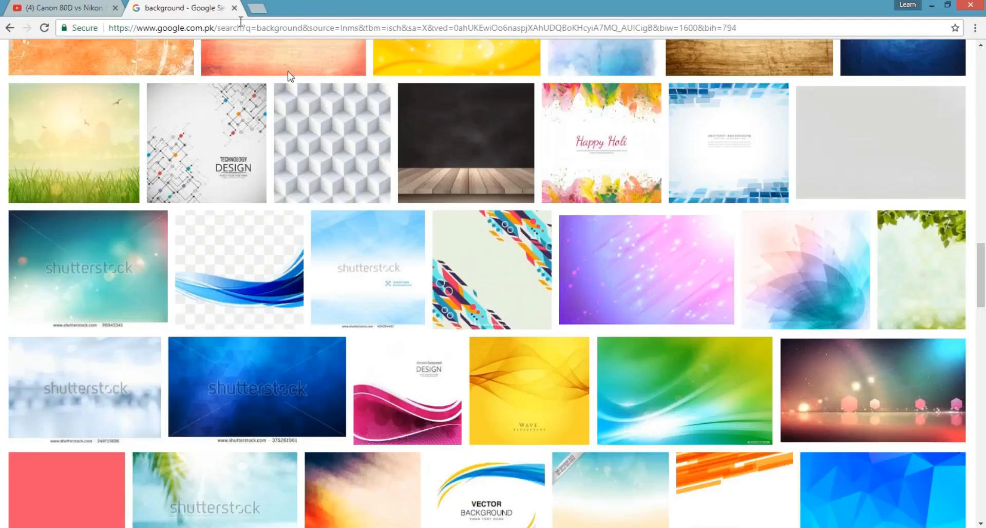
{"action": "scroll", "coordinate": [159, 64], "scroll_direction": "up", "scroll_amount": 15}
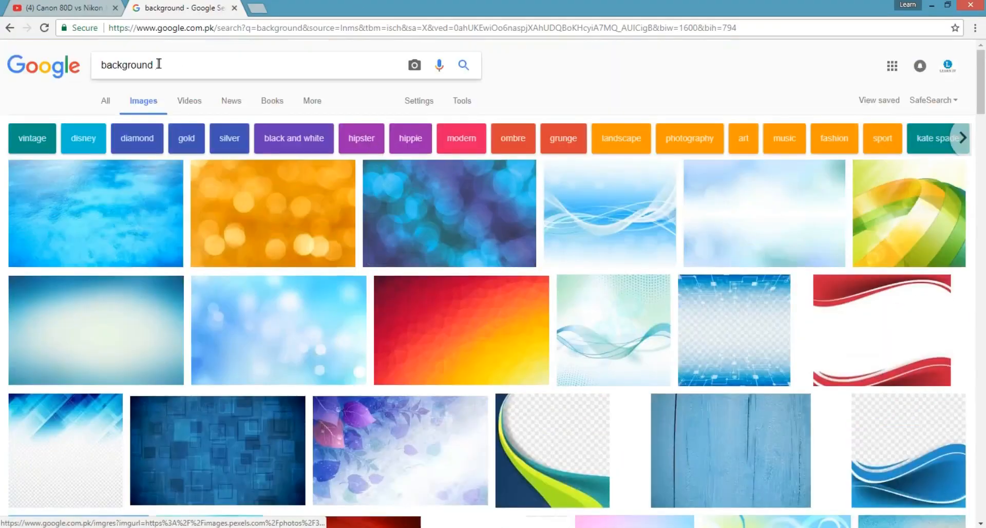
{"action": "left_click", "coordinate": [159, 63]}
{"action": "key", "text": "BackSpace"}
{"action": "key", "text": "BackSpace"}
{"action": "key", "text": "BackSpace"}
{"action": "key", "text": "BackSpace"}
{"action": "key", "text": "BackSpace"}
{"action": "key", "text": "BackSpace"}
{"action": "key", "text": "BackSpace"}
{"action": "key", "text": "BackSpace"}
{"action": "key", "text": "BackSpace"}
{"action": "key", "text": "BackSpace"}
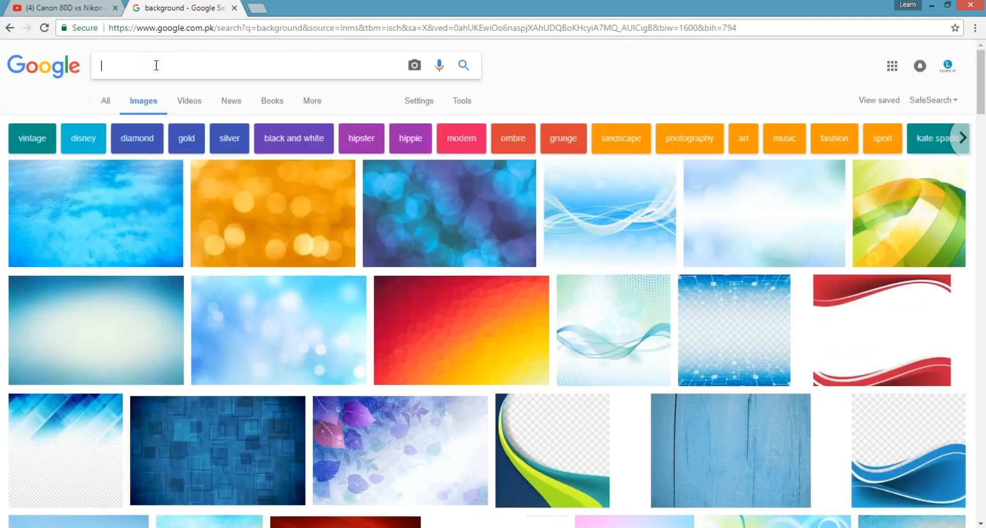
{"action": "type", "text": "YOUTUBV"}
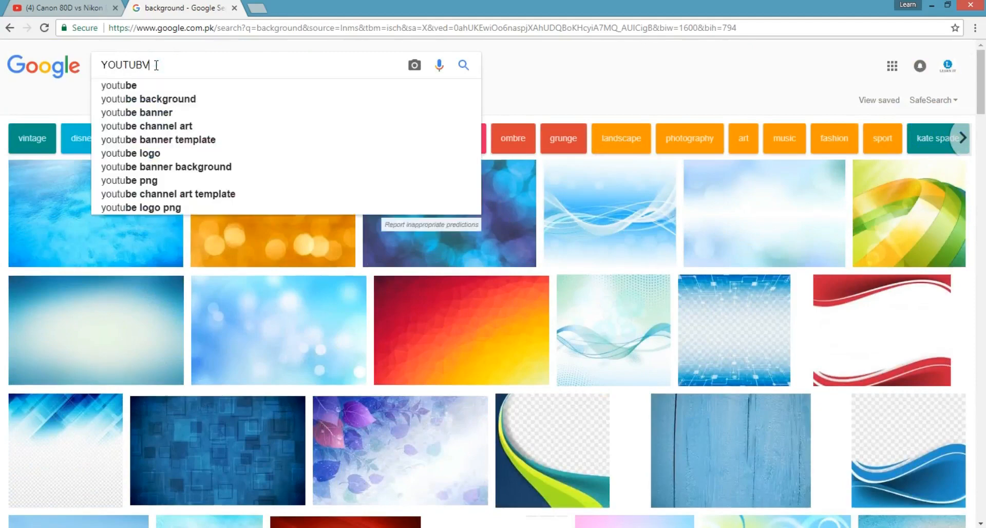
{"action": "key", "text": "BackSpace"}
{"action": "key", "text": "BackSpace"}
{"action": "type", "text": "E PNG"}
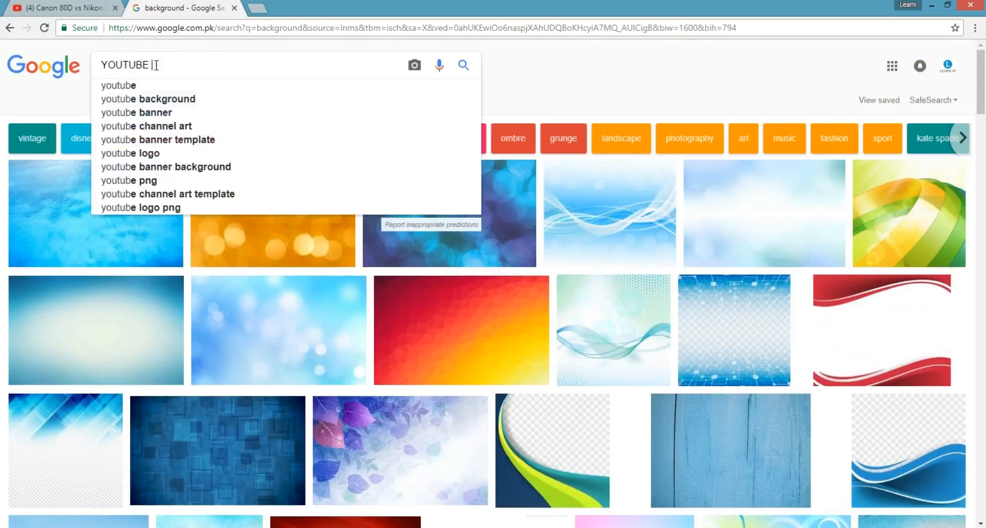
{"action": "key", "text": "Return"}
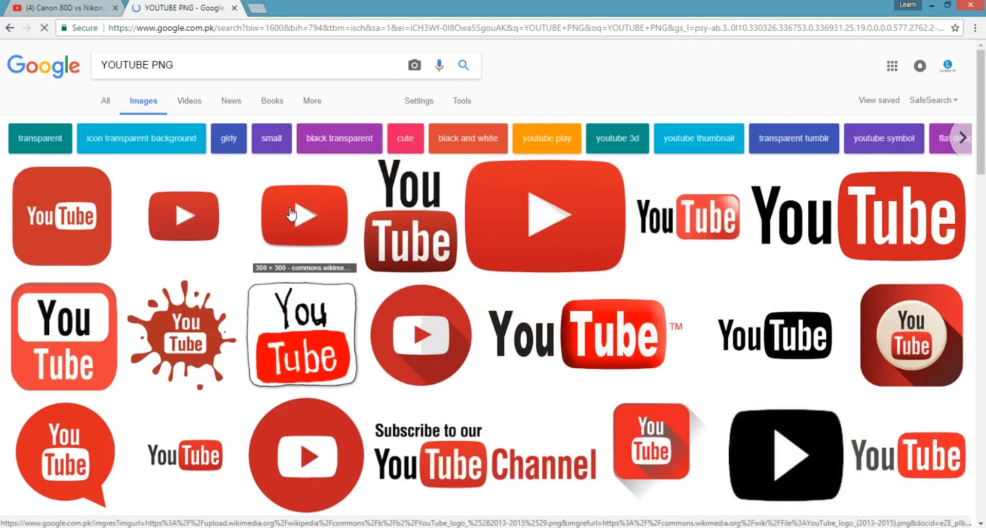
- Save the 300 × 300 YouTube play-button logo from Wikimedia Commons to Downloads as the PNG YouTube_logo_(2013-2015)
{"action": "left_click", "coordinate": [291, 213]}
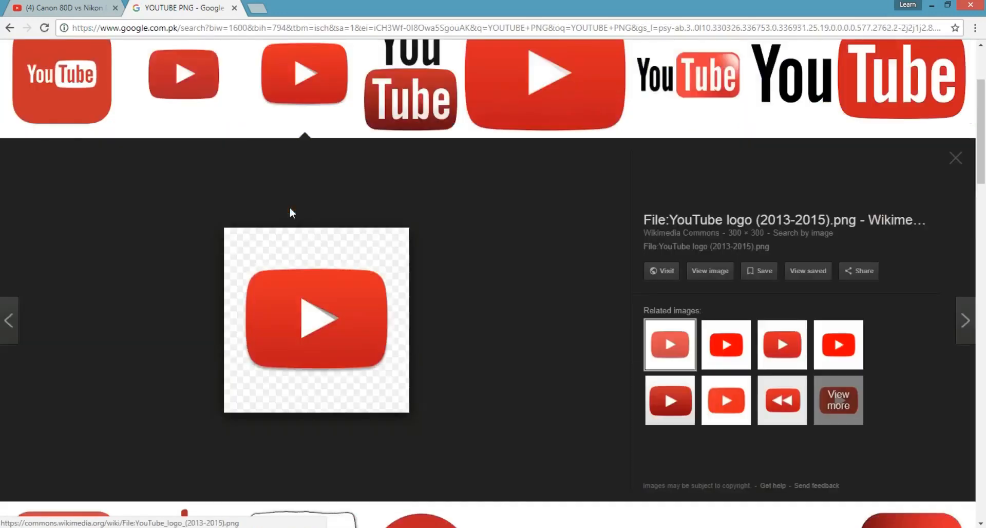
{"action": "right_click", "coordinate": [325, 314]}
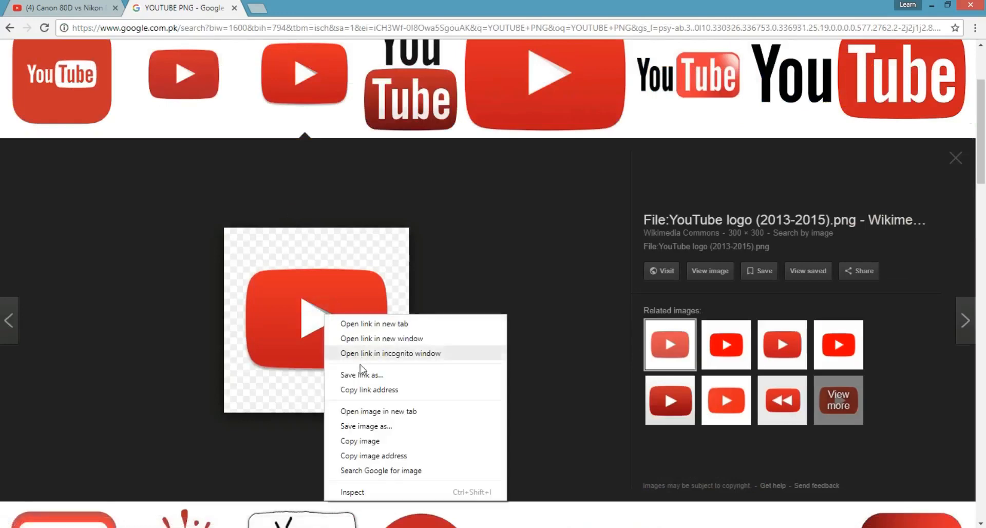
{"action": "left_click", "coordinate": [359, 425]}
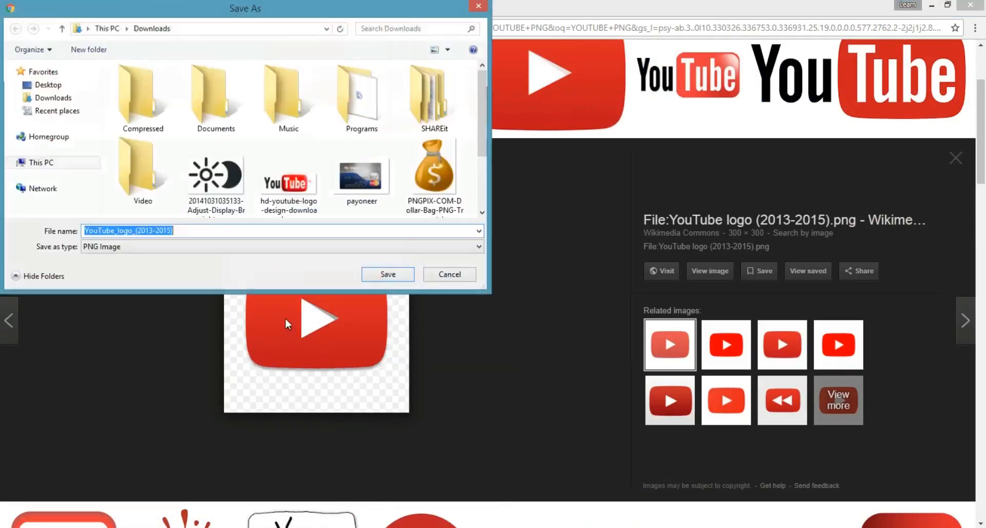
{"action": "left_click", "coordinate": [384, 272]}
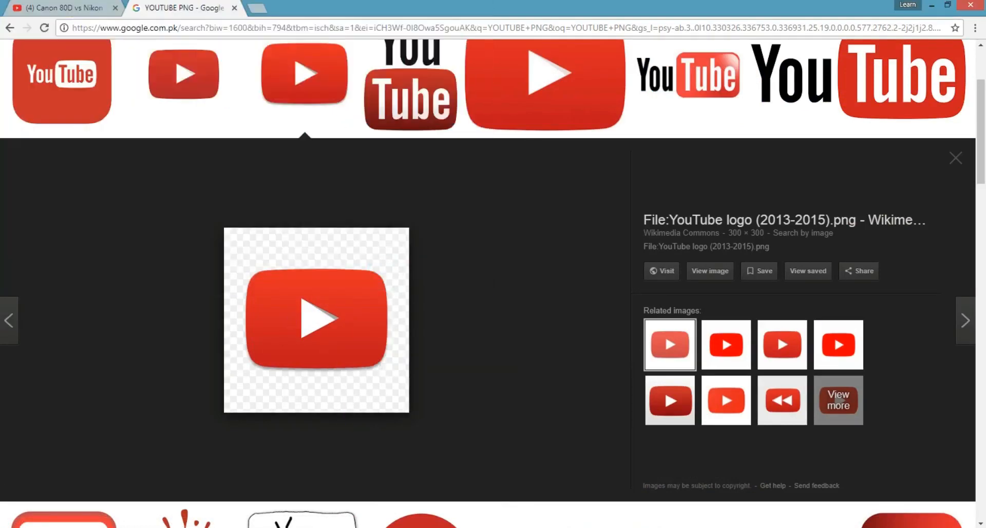
- Switch back to Photoshop and open YouTube_logo_(2013-2015) from the Downloads folder
{"action": "key", "text": "alt+Tab"}
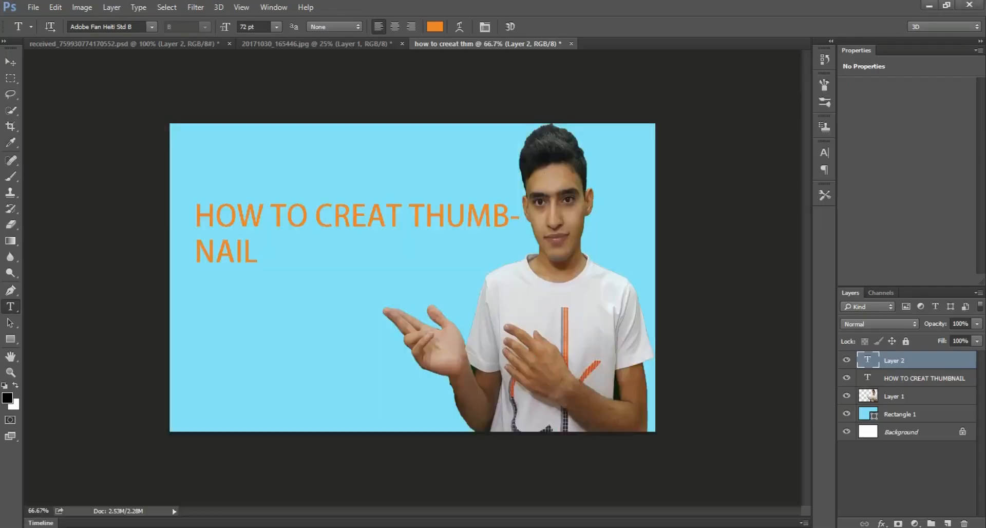
{"action": "key", "text": "alt+Tab"}
{"action": "key", "text": "alt+Tab"}
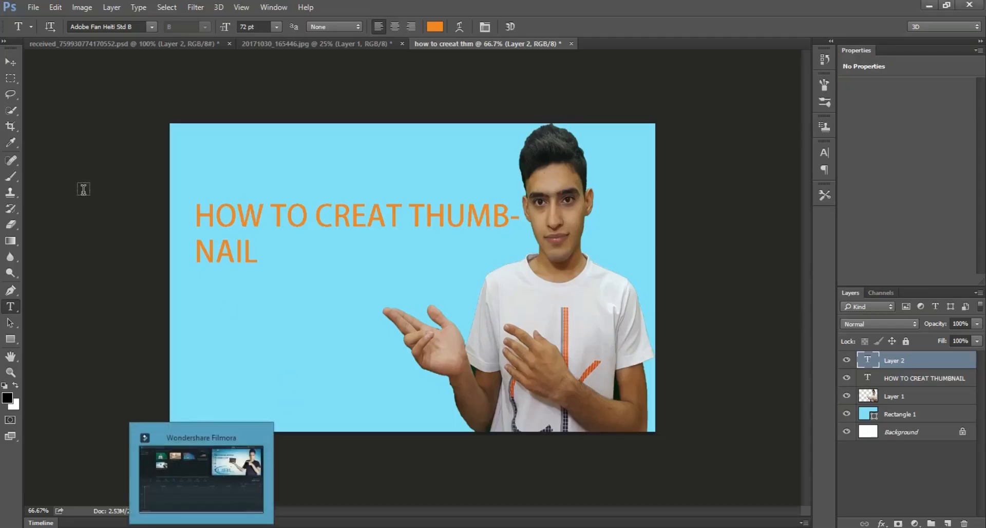
{"action": "left_click", "coordinate": [31, 10]}
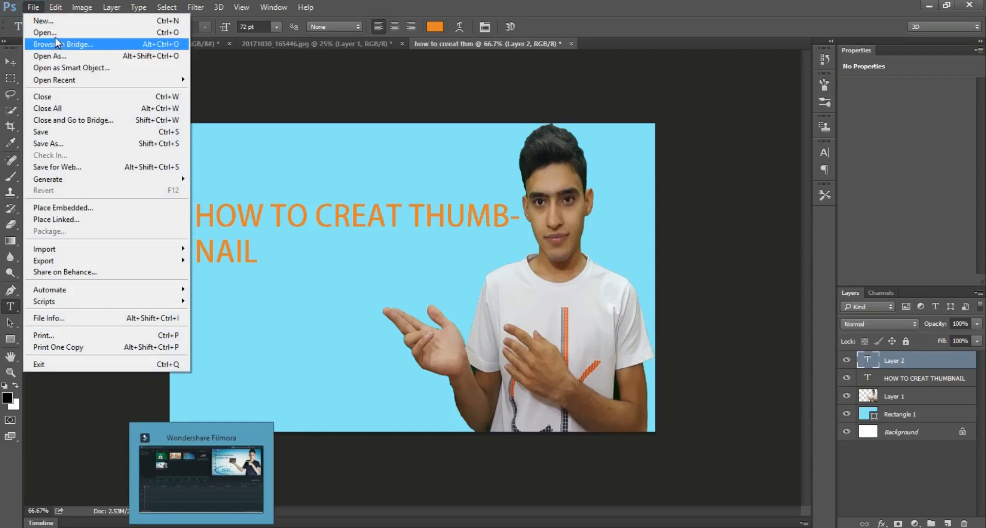
{"action": "left_click", "coordinate": [55, 34]}
{"action": "left_click", "coordinate": [58, 85]}
{"action": "left_click", "coordinate": [66, 99]}
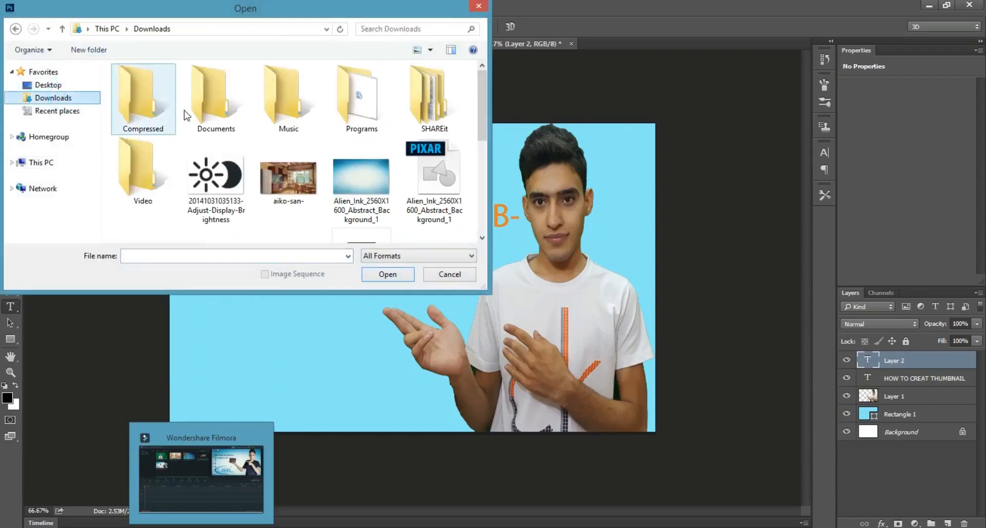
{"action": "scroll", "coordinate": [345, 176], "scroll_direction": "down", "scroll_amount": 5}
{"action": "left_click", "coordinate": [345, 176]}
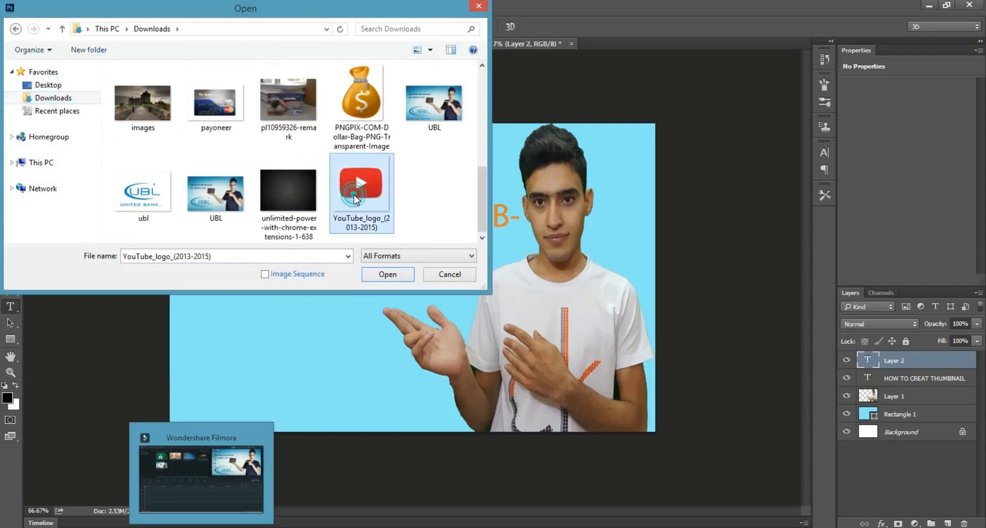
{"action": "left_click", "coordinate": [388, 274]}
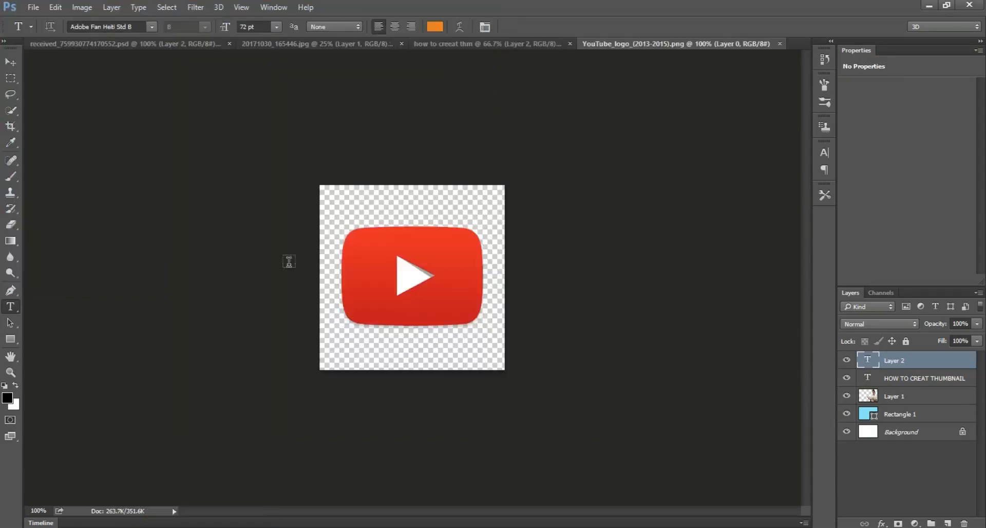
- Copy the YouTube logo into the thumbnail document below the title text and stretch it slightly wider
{"action": "left_click", "coordinate": [9, 61]}
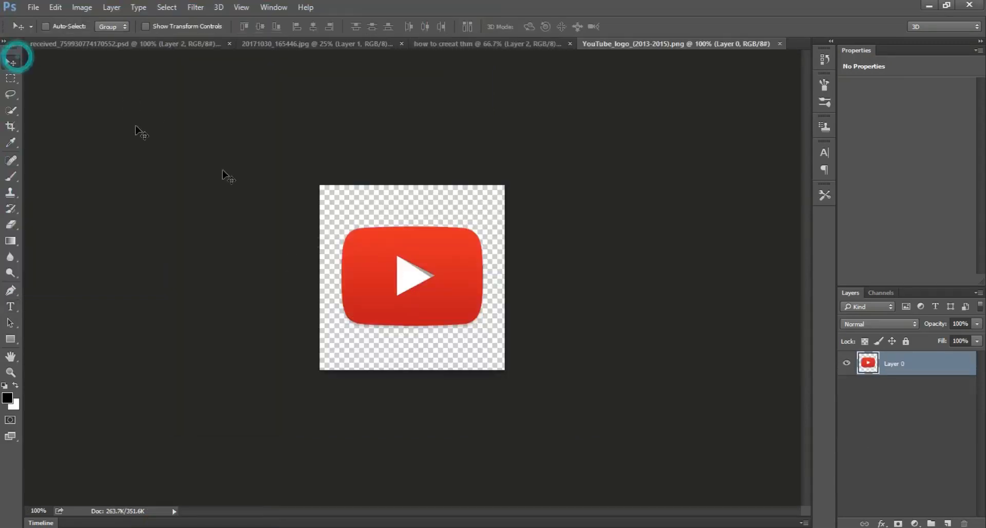
{"action": "left_click_drag", "start_coordinate": [409, 272], "coordinate": [281, 379]}
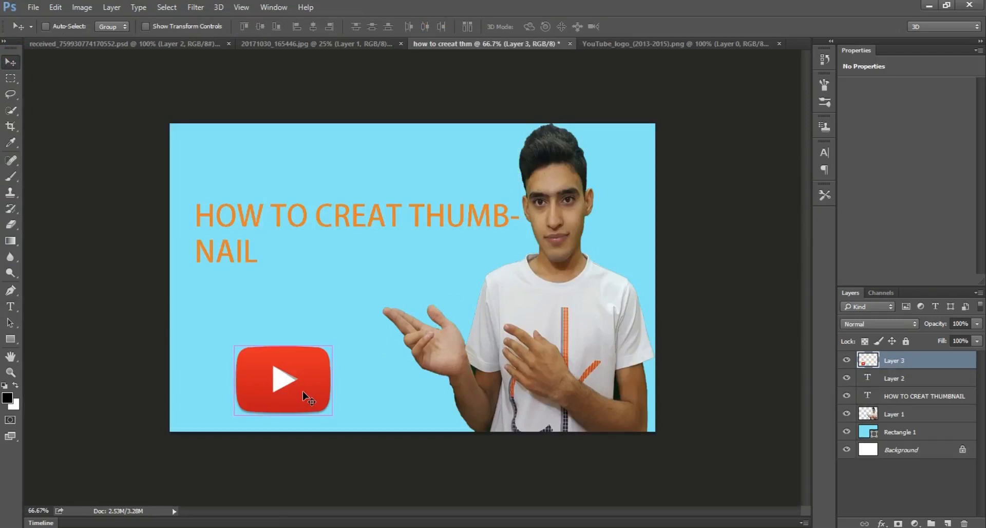
{"action": "key", "text": "ctrl+t"}
{"action": "mouse_move", "coordinate": [334, 414]}
{"action": "left_mouse_down"}
{"action": "mouse_move", "coordinate": [376, 422]}
{"action": "mouse_move", "coordinate": [349, 413]}
{"action": "left_mouse_up"}
{"action": "left_click", "coordinate": [560, 27]}
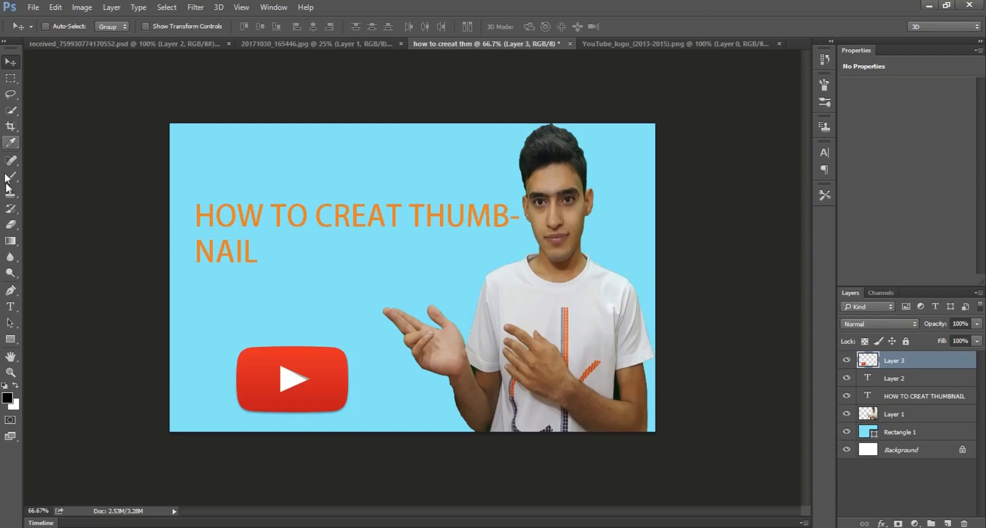
{"action": "left_click", "coordinate": [12, 243]}
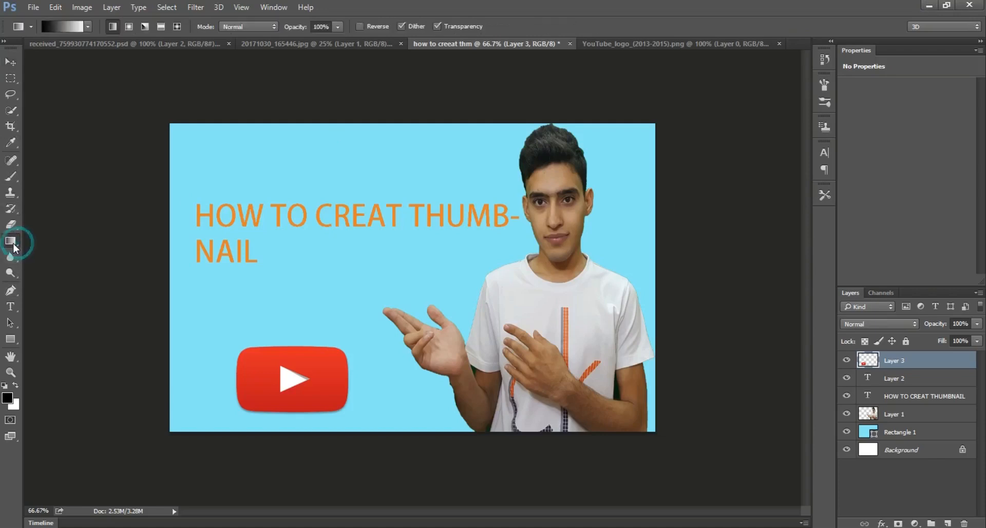
{"action": "left_click", "coordinate": [10, 95]}
{"action": "left_click", "coordinate": [11, 95]}
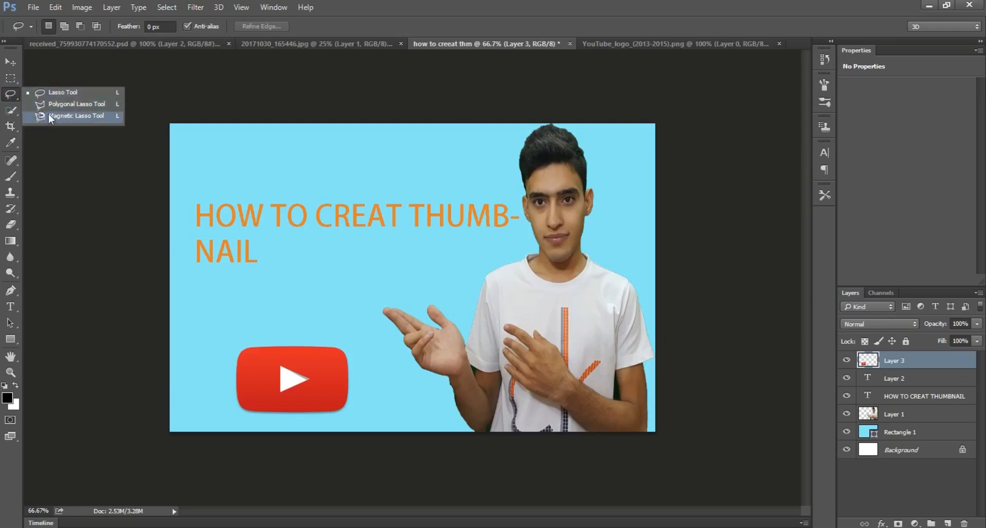
{"action": "left_click", "coordinate": [13, 111]}
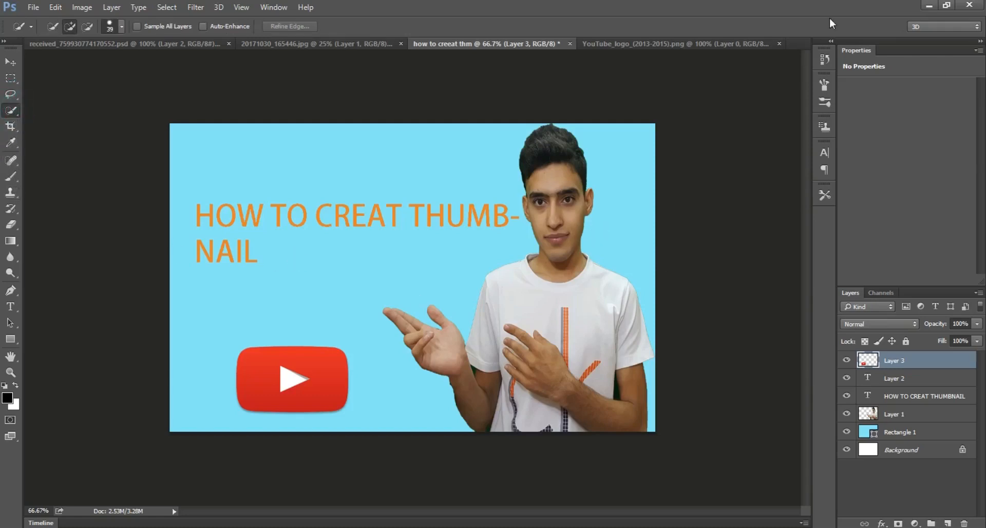
{"action": "left_click", "coordinate": [928, 6]}
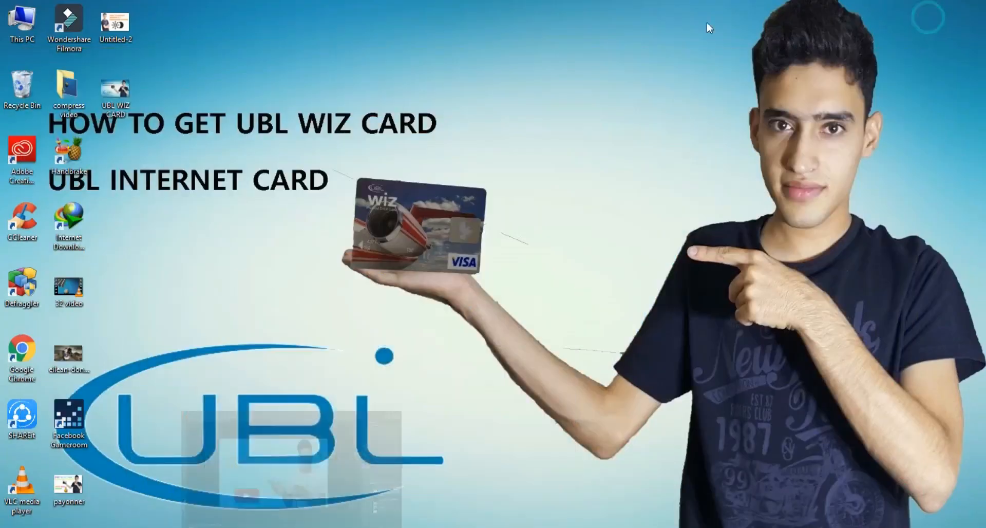
{"action": "right_click", "coordinate": [316, 170]}
{"action": "left_click", "coordinate": [351, 204]}
{"action": "right_click", "coordinate": [351, 202]}
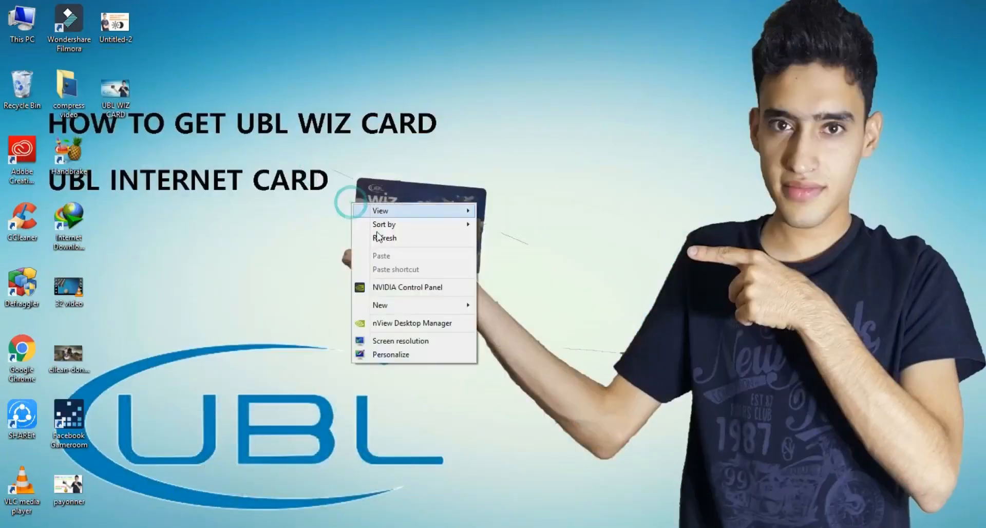
{"action": "left_click", "coordinate": [403, 239]}
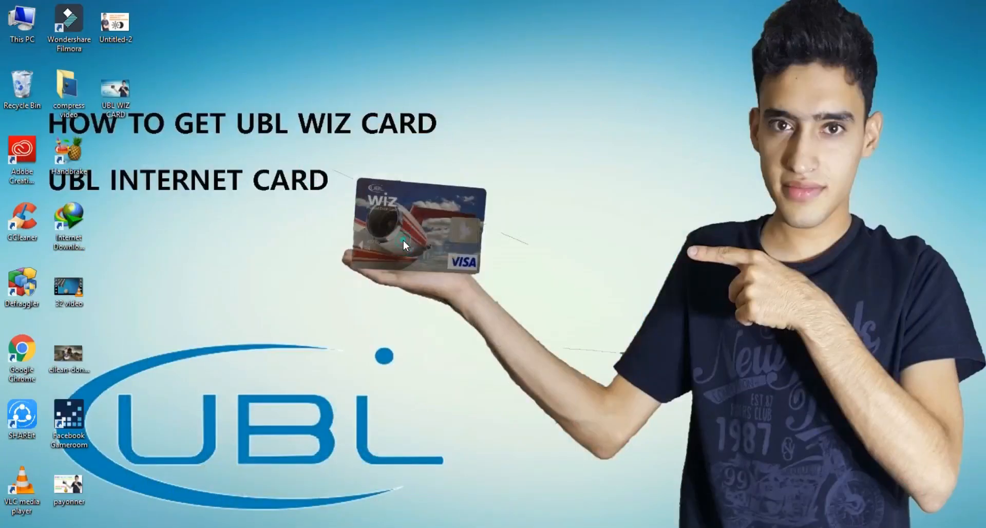
{"action": "right_click", "coordinate": [403, 240]}
{"action": "left_click", "coordinate": [431, 275]}
{"action": "right_click", "coordinate": [433, 273]}
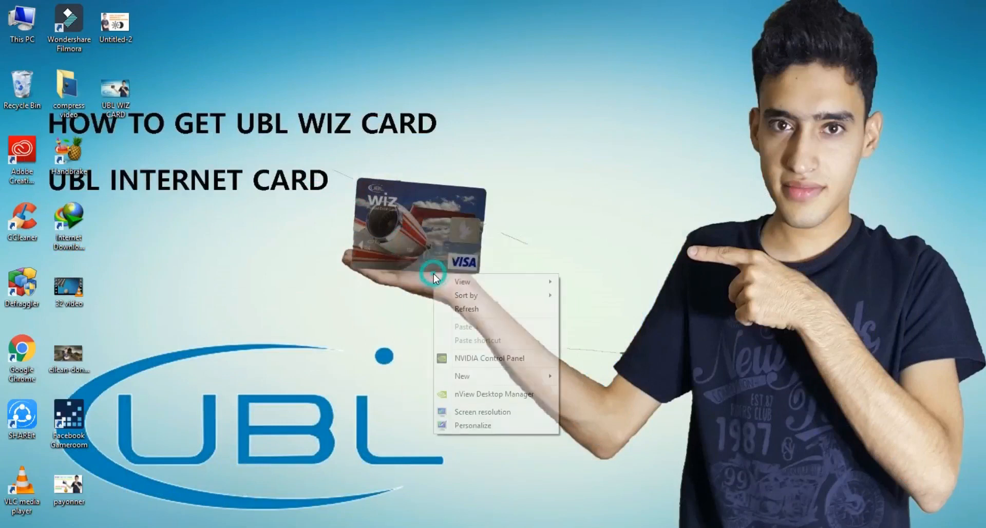
{"action": "left_click", "coordinate": [462, 307]}
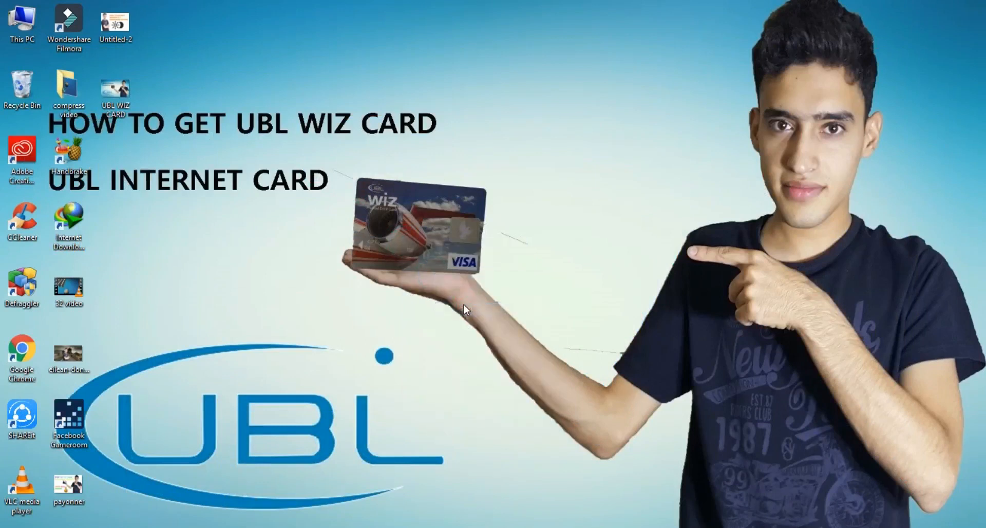